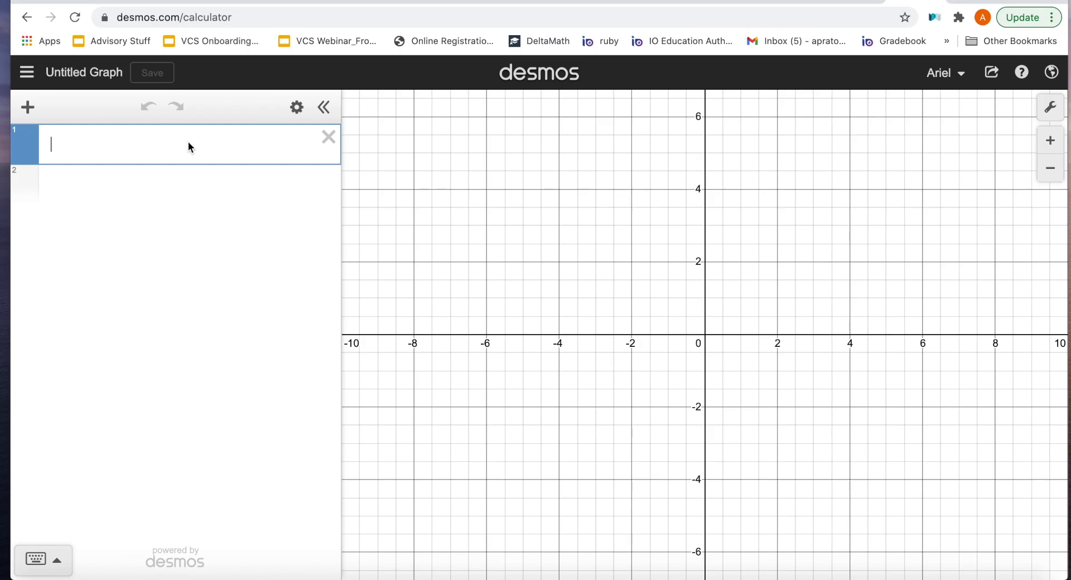
Graph the equation y = 2x + 5 in the first expression line
{"action": "type", "text": "y = 2x "}
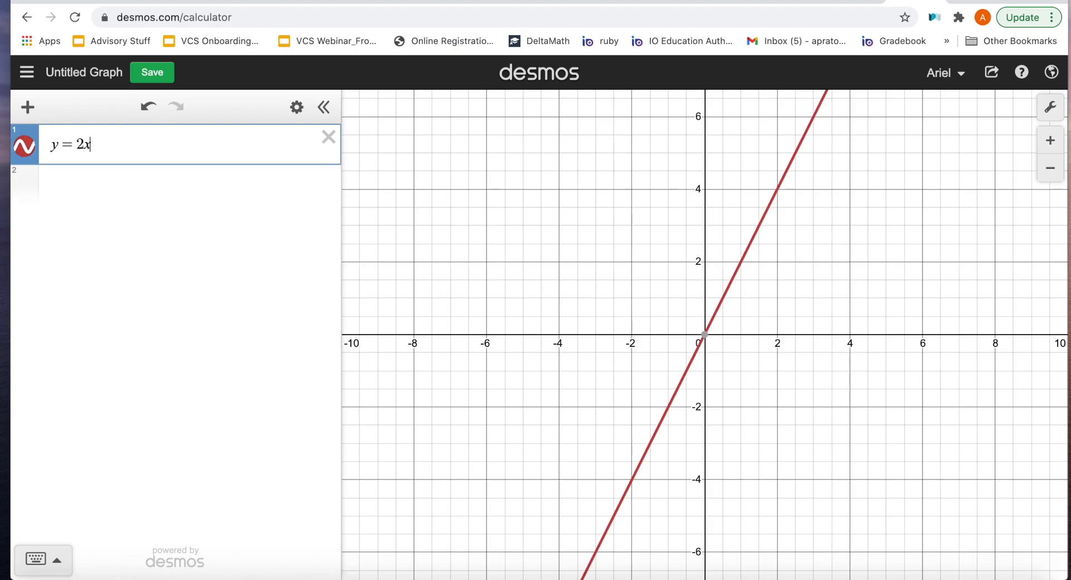
{"action": "type", "text": "+ 5"}
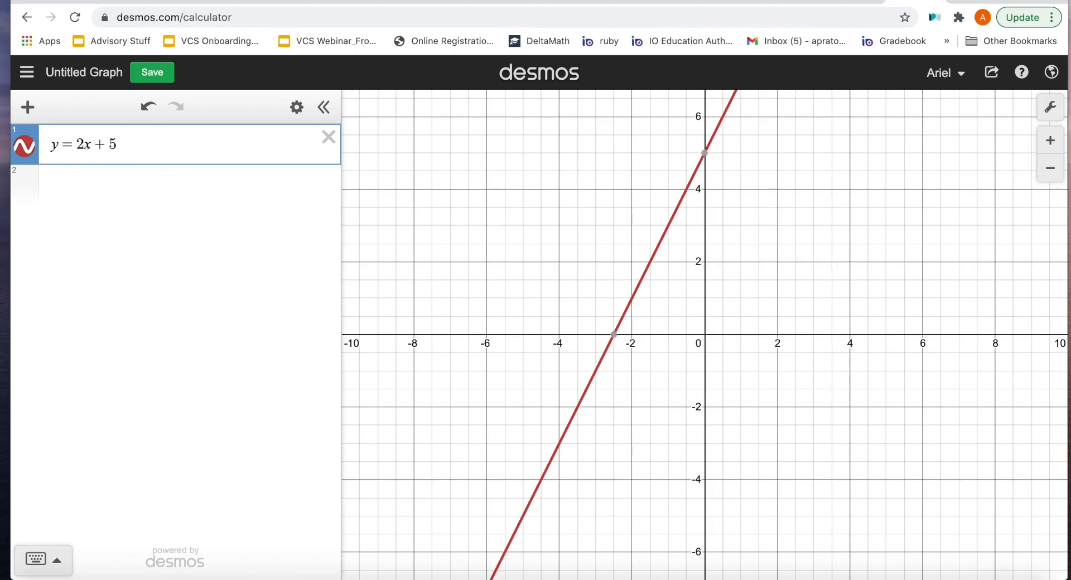
{"action": "left_click", "coordinate": [199, 184]}
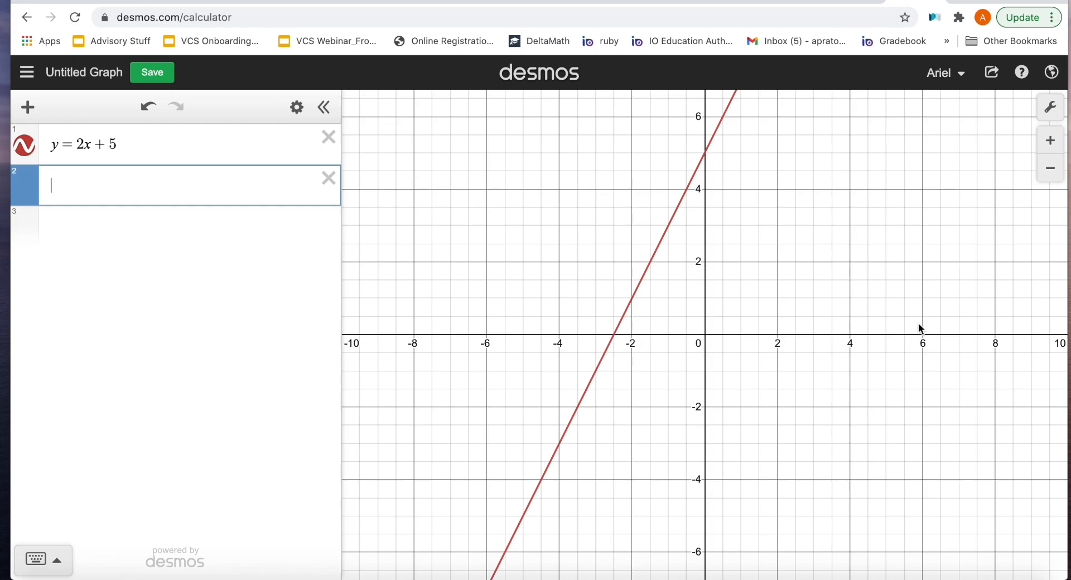
Examine the line y = 2x + 5 at different zoom levels, including its axis intercepts and the coordinates of a point near x = 6
{"action": "left_click_drag", "start_coordinate": [852, 196], "coordinate": [751, 447]}
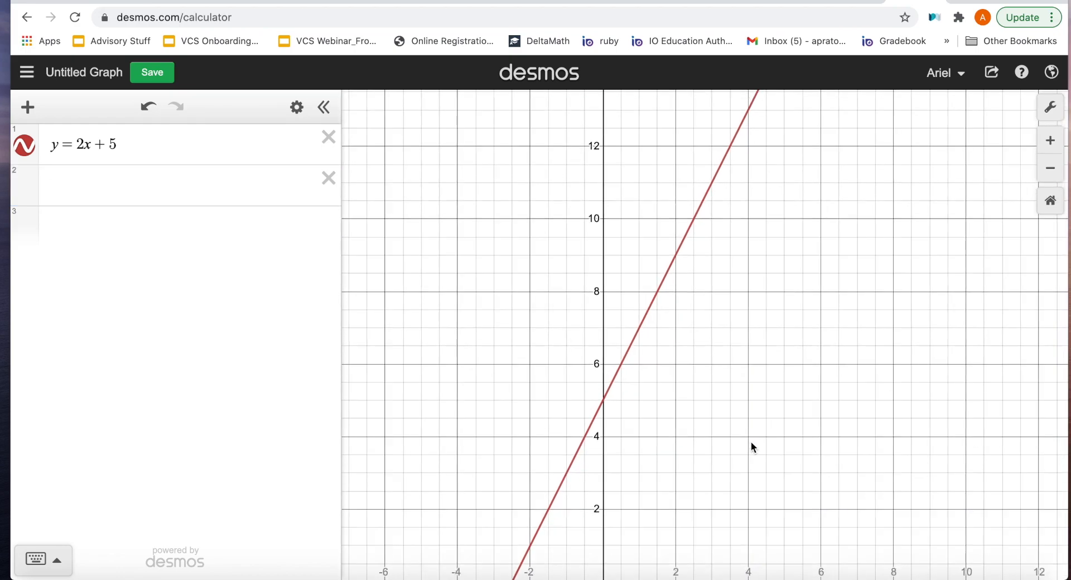
{"action": "left_click_drag", "start_coordinate": [801, 332], "coordinate": [791, 412]}
{"action": "left_click_drag", "start_coordinate": [798, 204], "coordinate": [798, 226]}
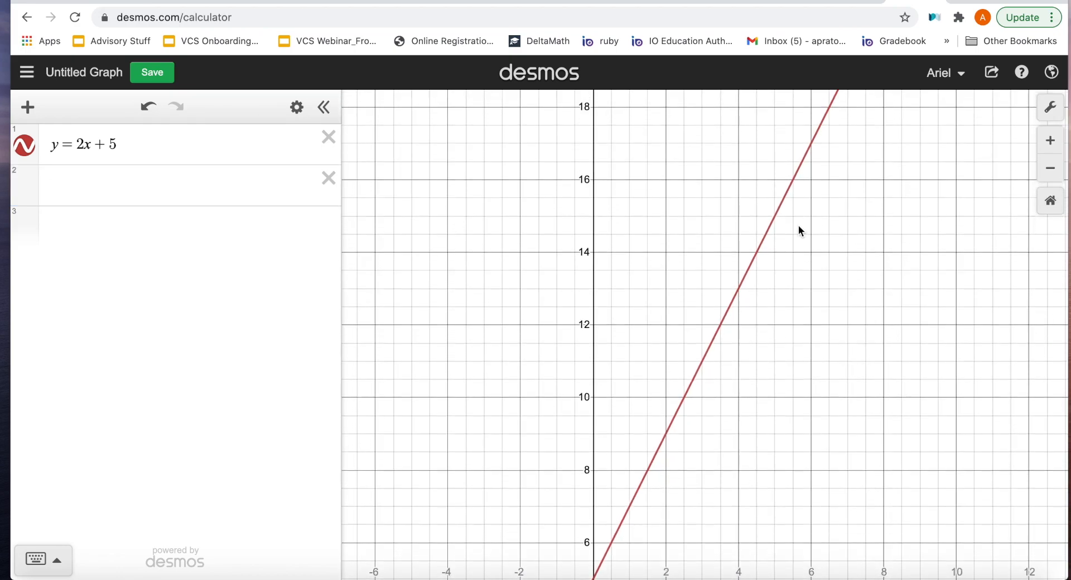
{"action": "left_click", "coordinate": [811, 146]}
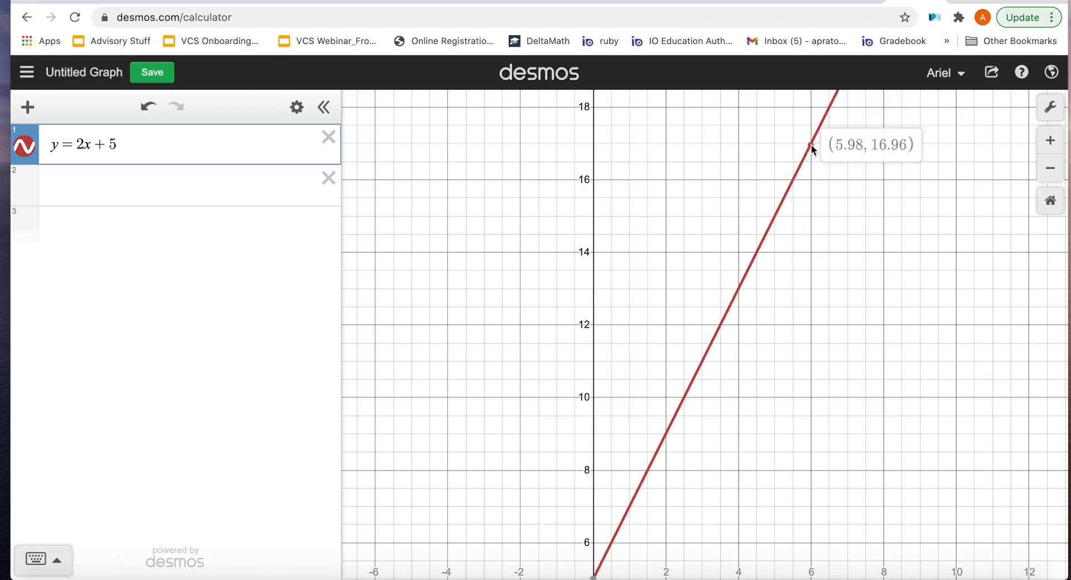
{"action": "left_click_drag", "start_coordinate": [812, 143], "coordinate": [812, 144]}
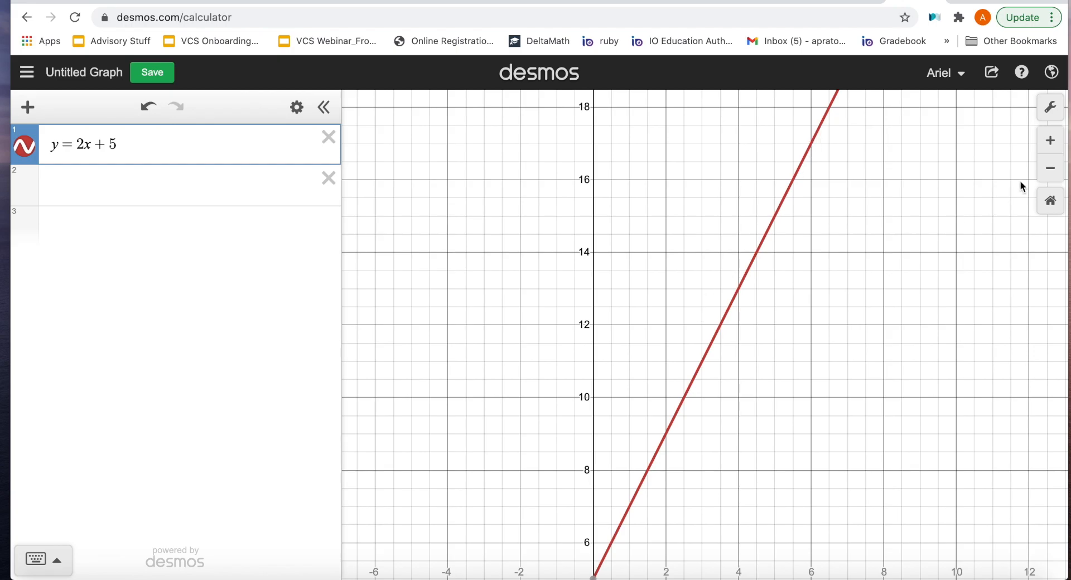
{"action": "left_click", "coordinate": [1048, 170]}
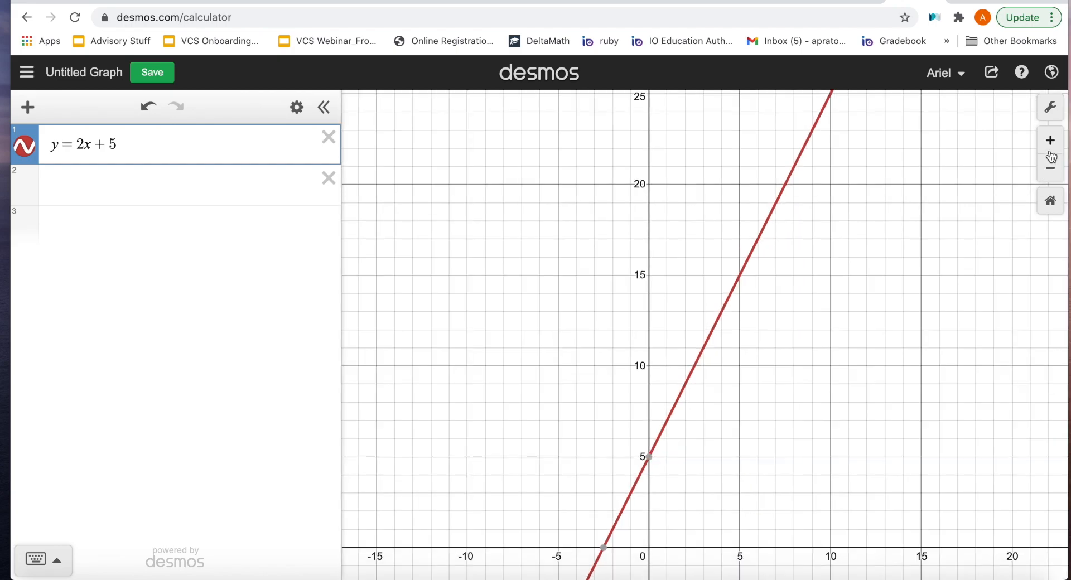
{"action": "left_click", "coordinate": [1051, 141]}
{"action": "left_click", "coordinate": [1050, 169]}
{"action": "left_click_drag", "start_coordinate": [812, 361], "coordinate": [837, 277]}
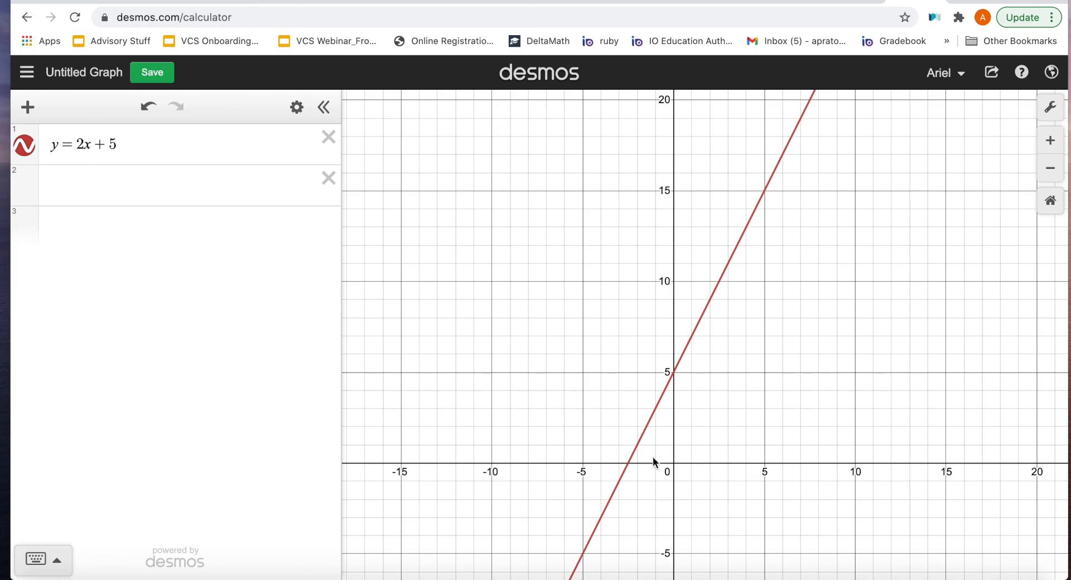
{"action": "left_click", "coordinate": [1050, 169]}
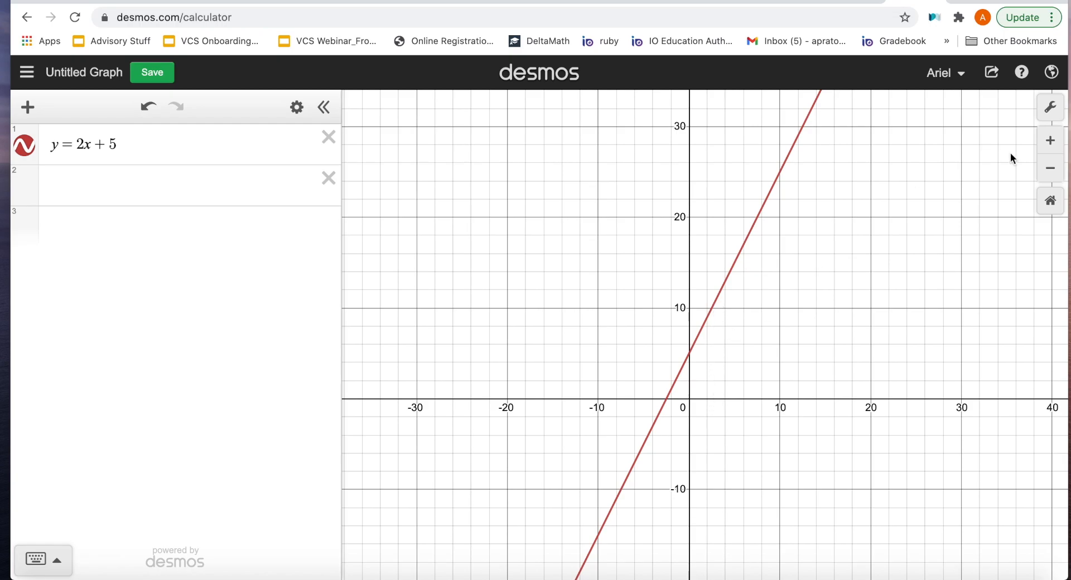
{"action": "left_click", "coordinate": [1051, 140]}
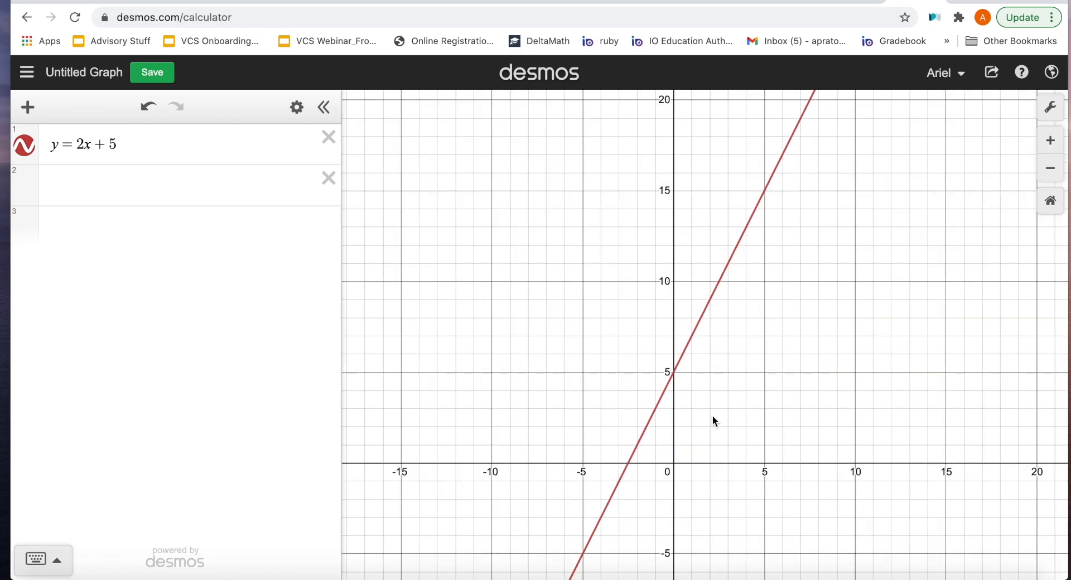
{"action": "left_click", "coordinate": [729, 263]}
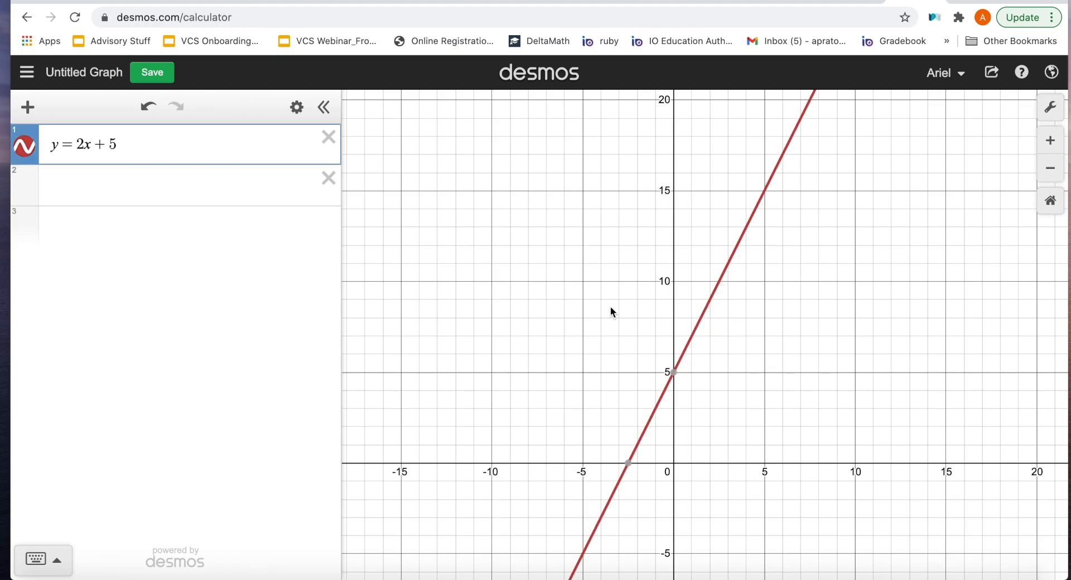
Recolor the line y = 2x + 5 blue, try the dashed and dotted styles, and set it back to solid
{"action": "left_click", "coordinate": [20, 155]}
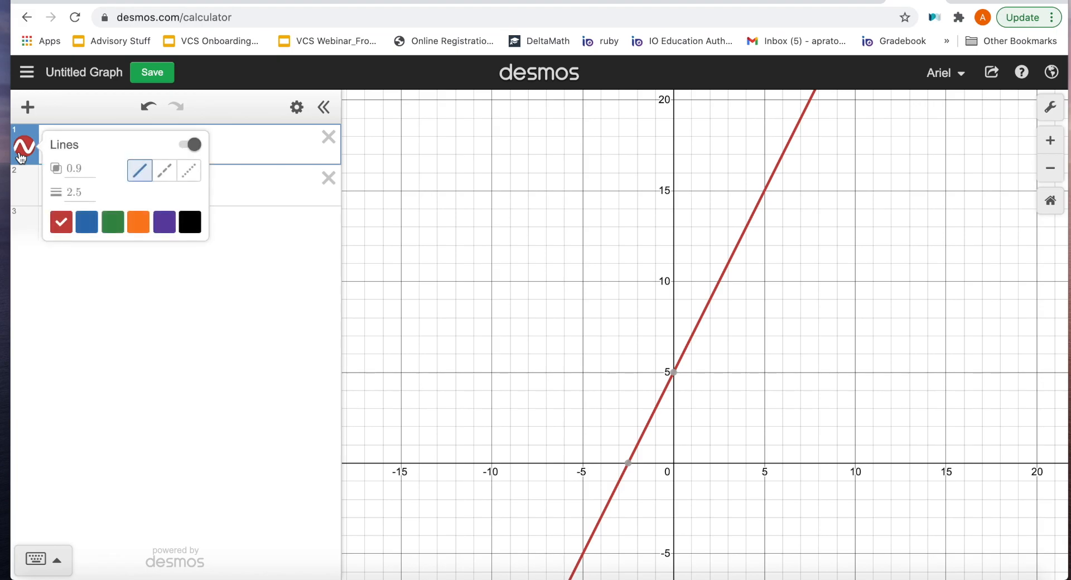
{"action": "left_click", "coordinate": [86, 223]}
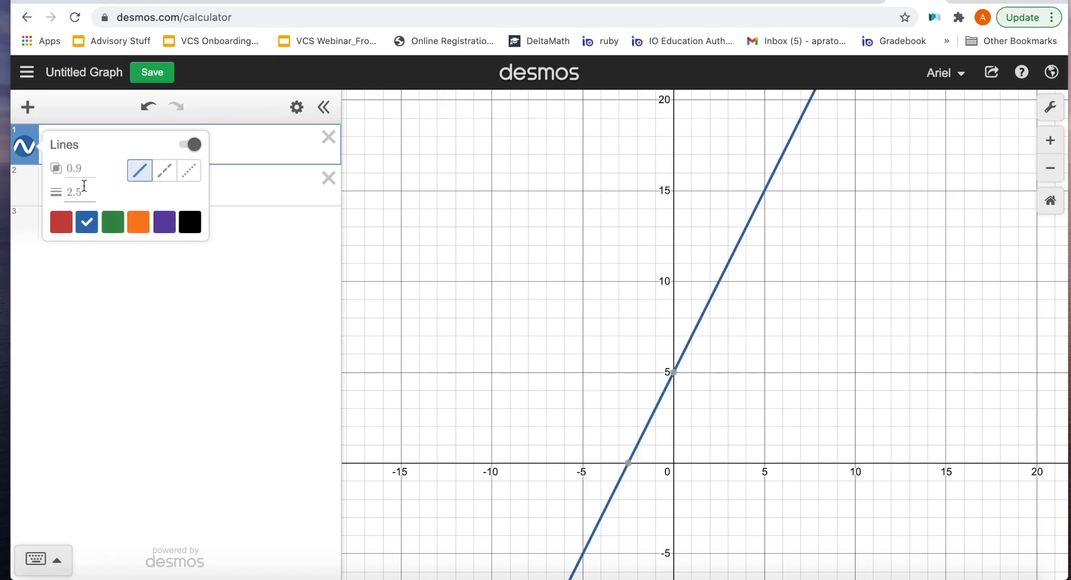
{"action": "left_click", "coordinate": [163, 171]}
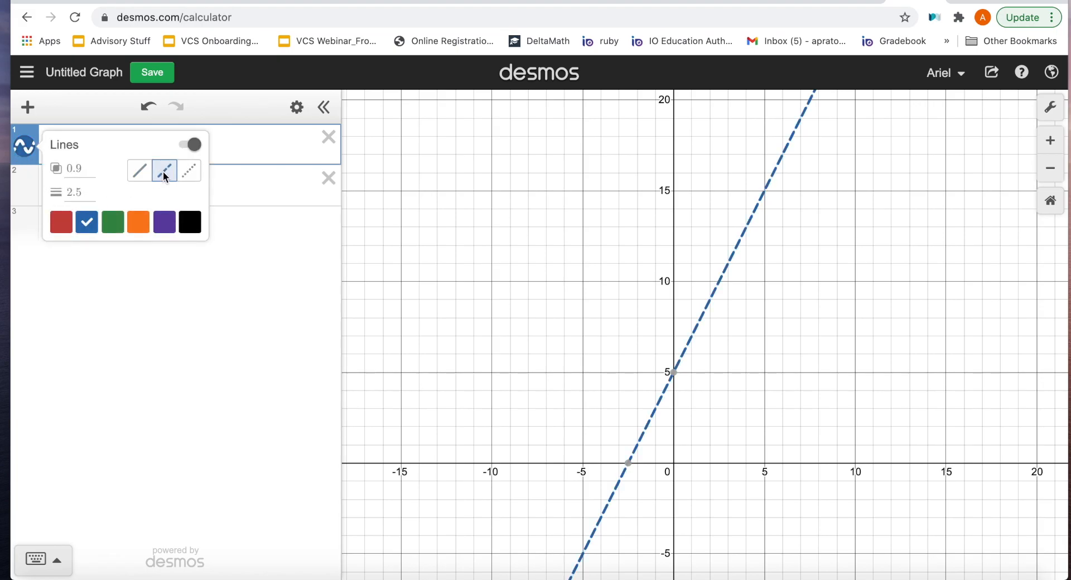
{"action": "left_click", "coordinate": [184, 172]}
{"action": "left_click", "coordinate": [144, 172]}
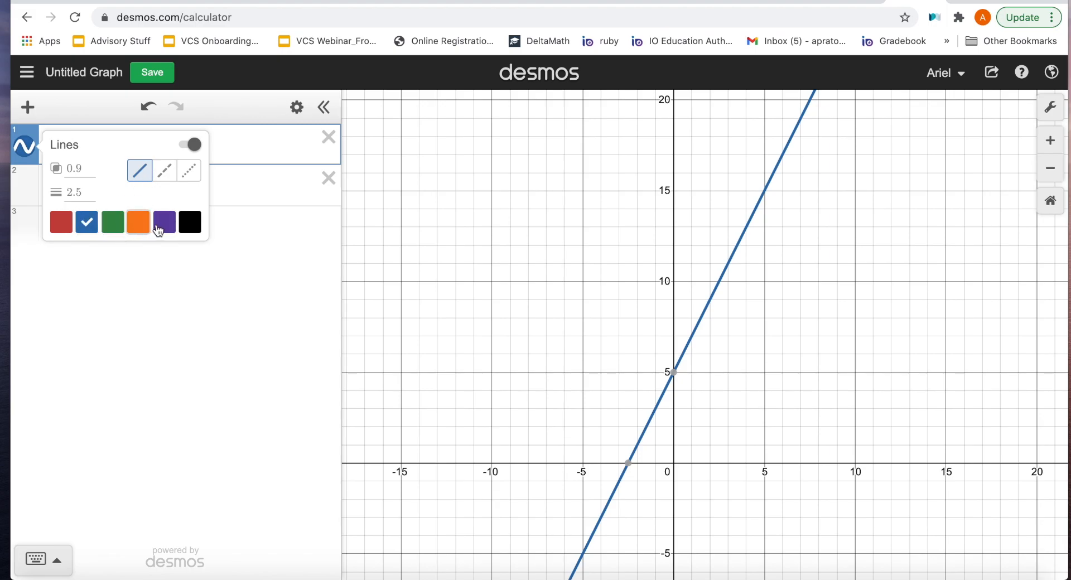
{"action": "left_click", "coordinate": [120, 285]}
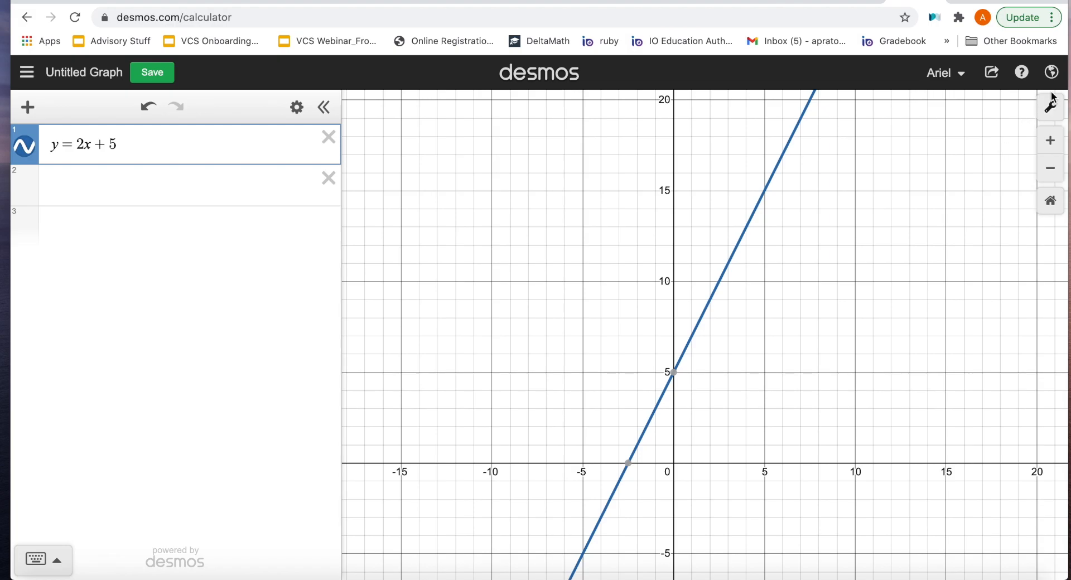
Set the graph's x-axis range from -1 to 10
{"action": "left_click", "coordinate": [1050, 110]}
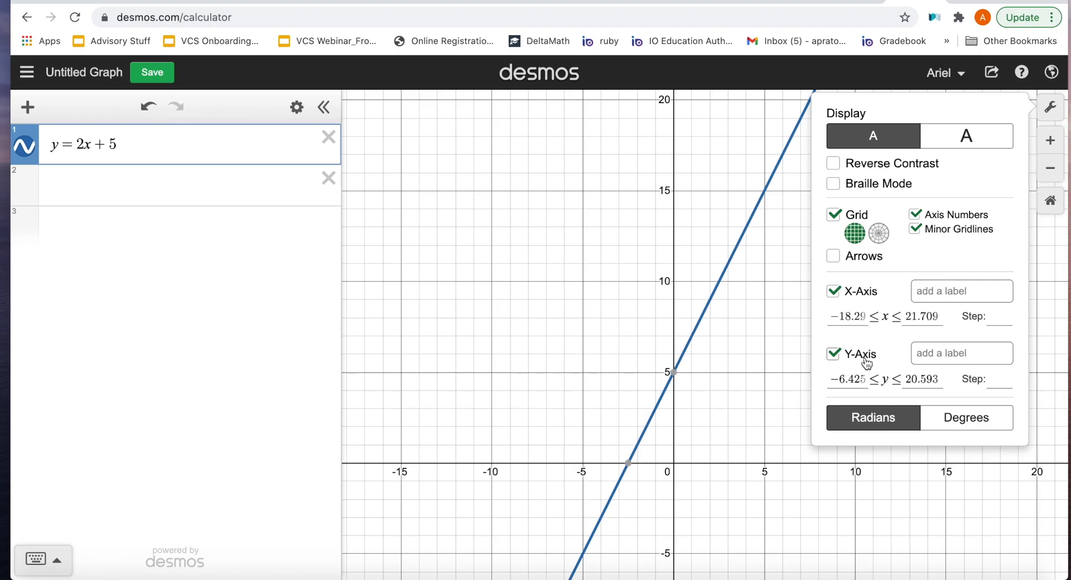
{"action": "left_click_drag", "start_coordinate": [863, 316], "coordinate": [785, 315]}
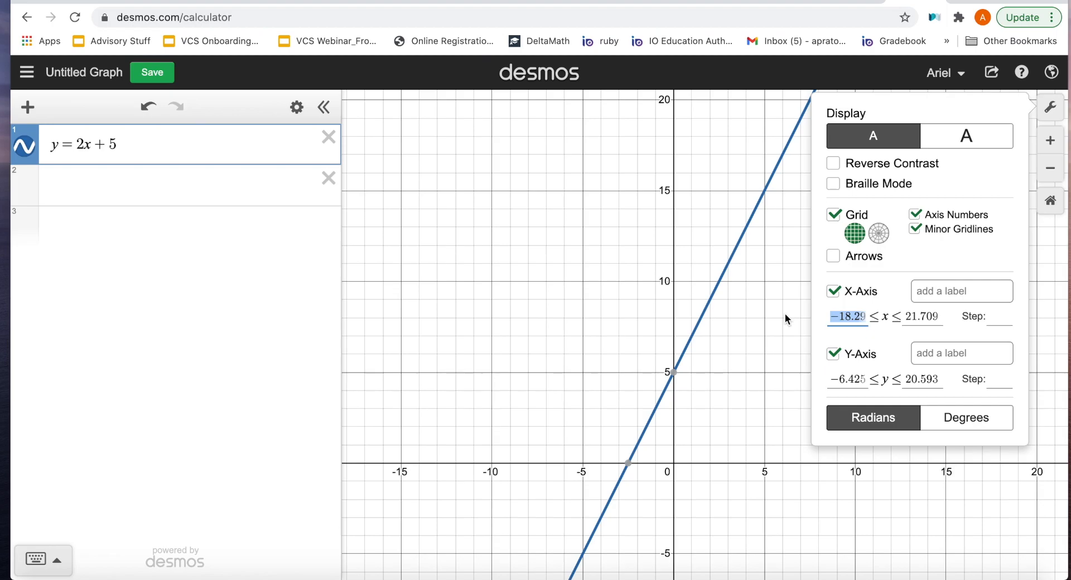
{"action": "type", "text": "1"}
{"action": "key", "text": "BackSpace"}
{"action": "type", "text": "-1"}
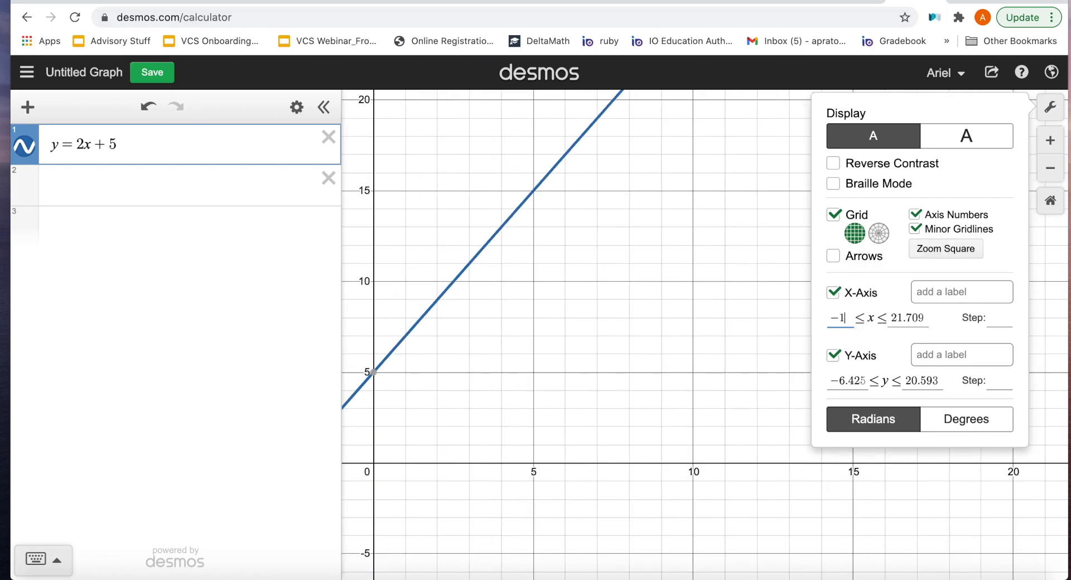
{"action": "key", "text": "Tab"}
{"action": "type", "text": "10"}
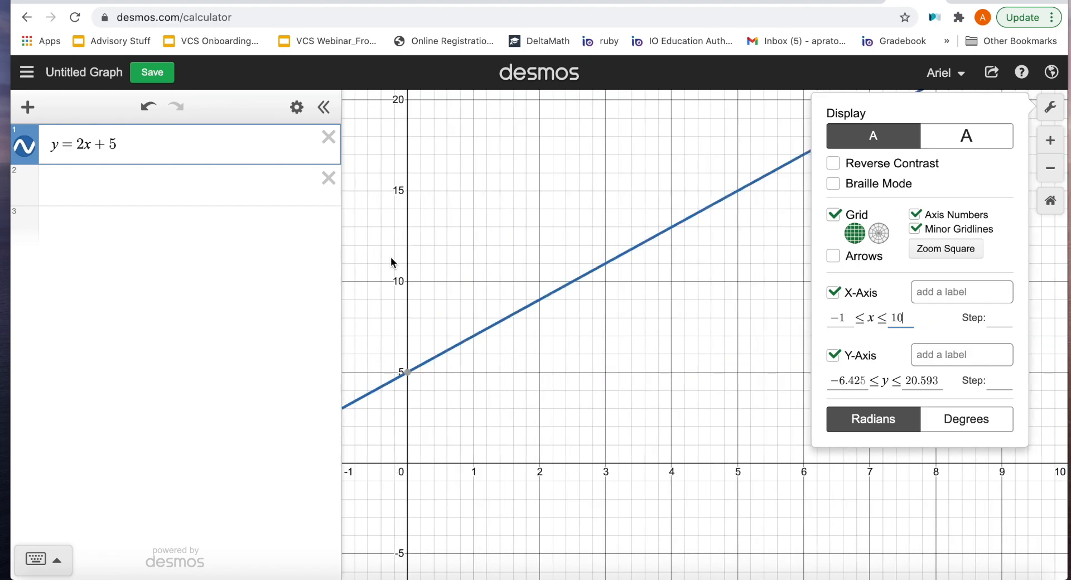
{"action": "left_click", "coordinate": [839, 319]}
{"action": "type", "text": "0"}
{"action": "key", "text": "BackSpace"}
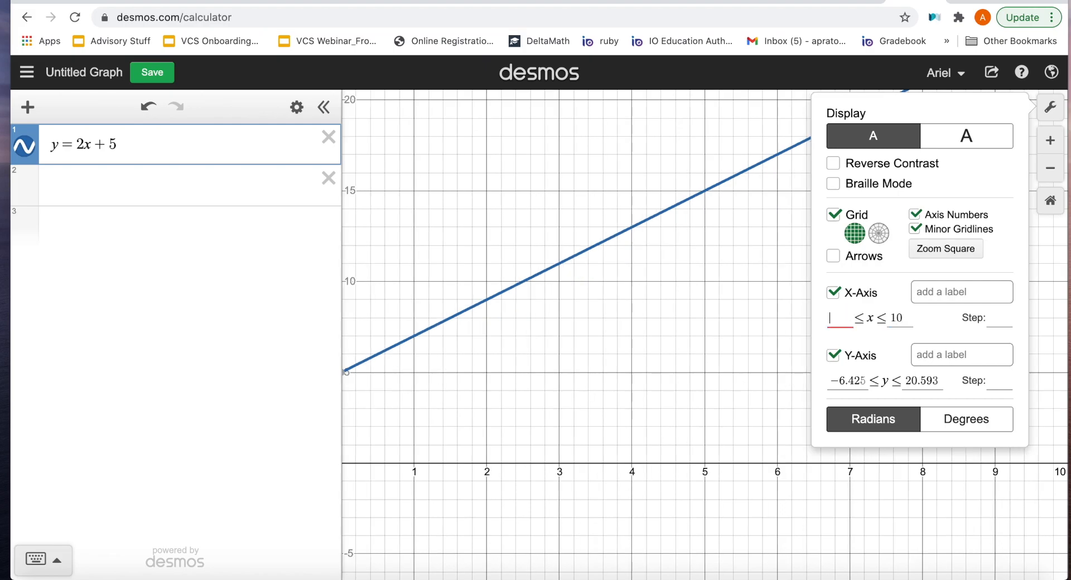
{"action": "type", "text": "-1"}
Set the graph's y-axis range from -1 to 10
{"action": "left_click_drag", "start_coordinate": [867, 381], "coordinate": [813, 380]}
{"action": "type", "text": "-1"}
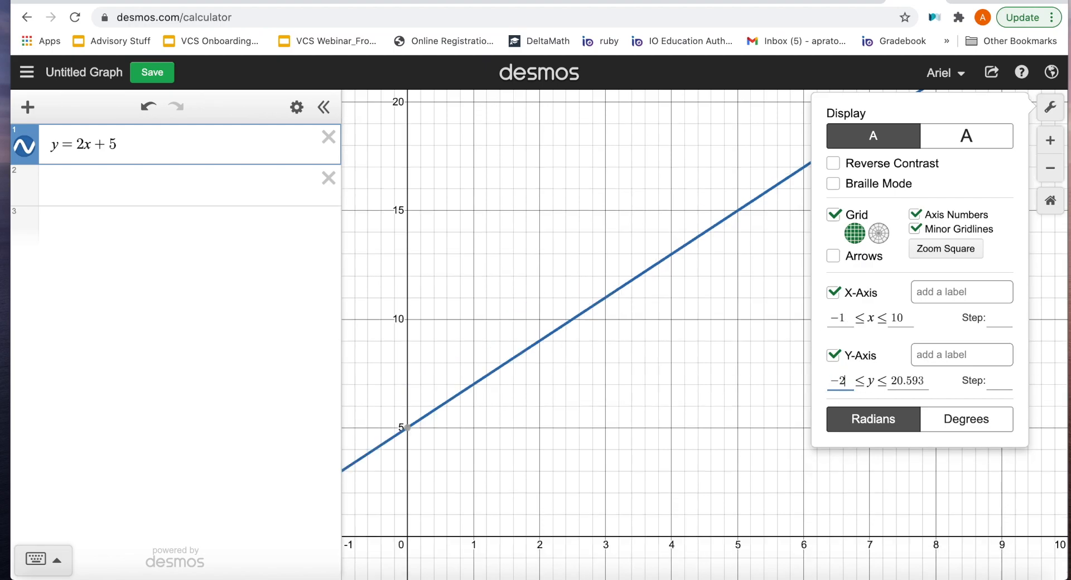
{"action": "key", "text": "Tab"}
{"action": "type", "text": "10"}
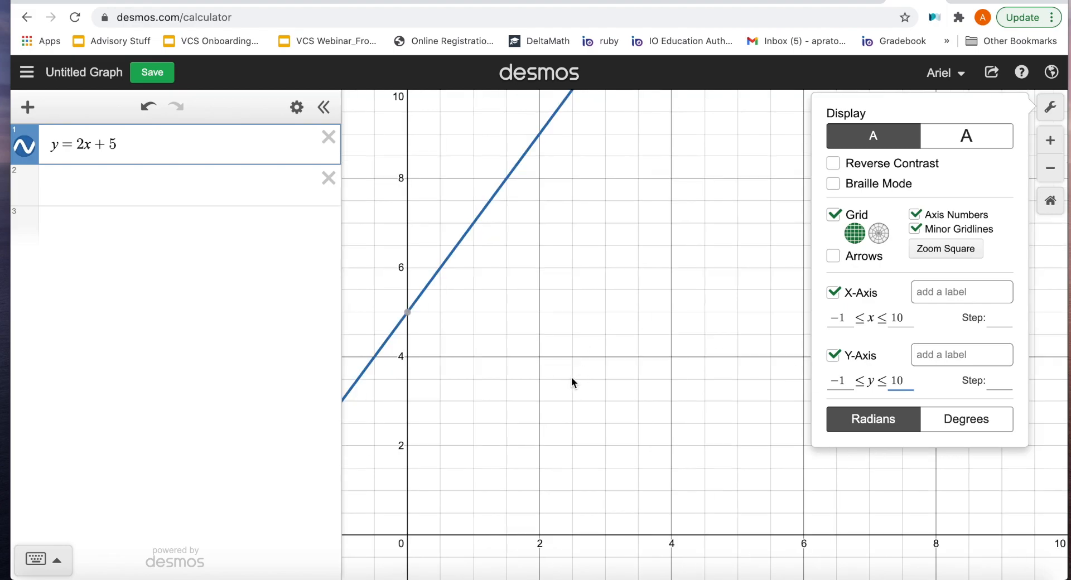
Label the horizontal axis "x-axis" and the vertical axis "y-axis", and close the graph settings
{"action": "left_click", "coordinate": [949, 295]}
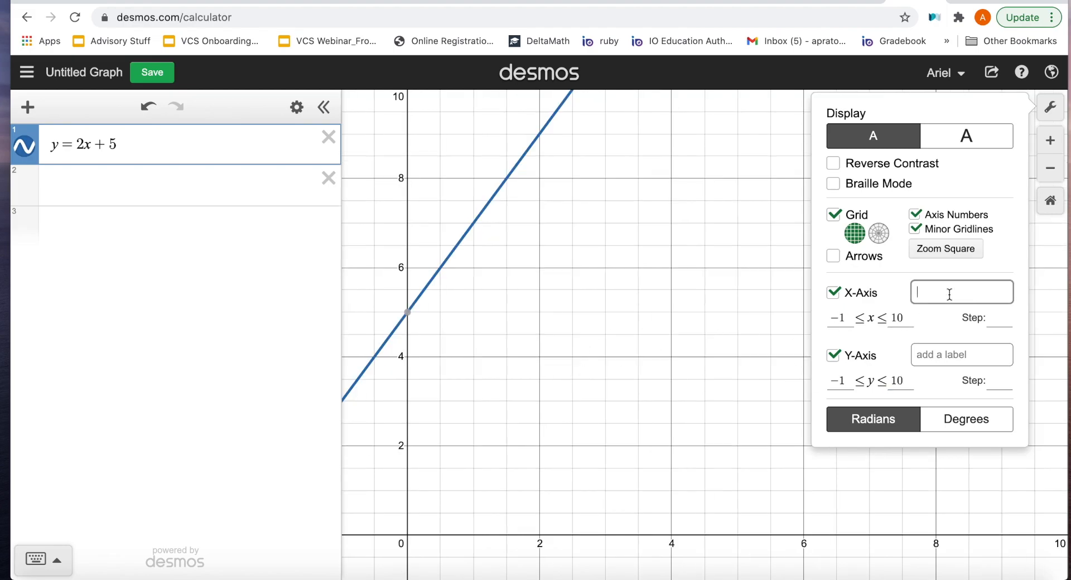
{"action": "type", "text": "x-axis"}
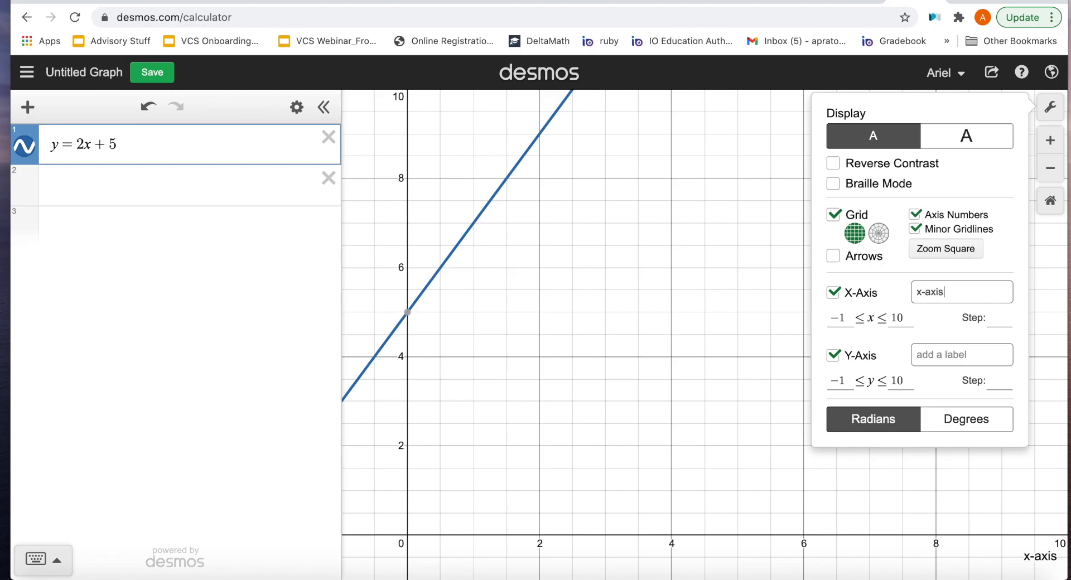
{"action": "left_click", "coordinate": [943, 350]}
{"action": "type", "text": "y-axis"}
{"action": "key", "text": "Return"}
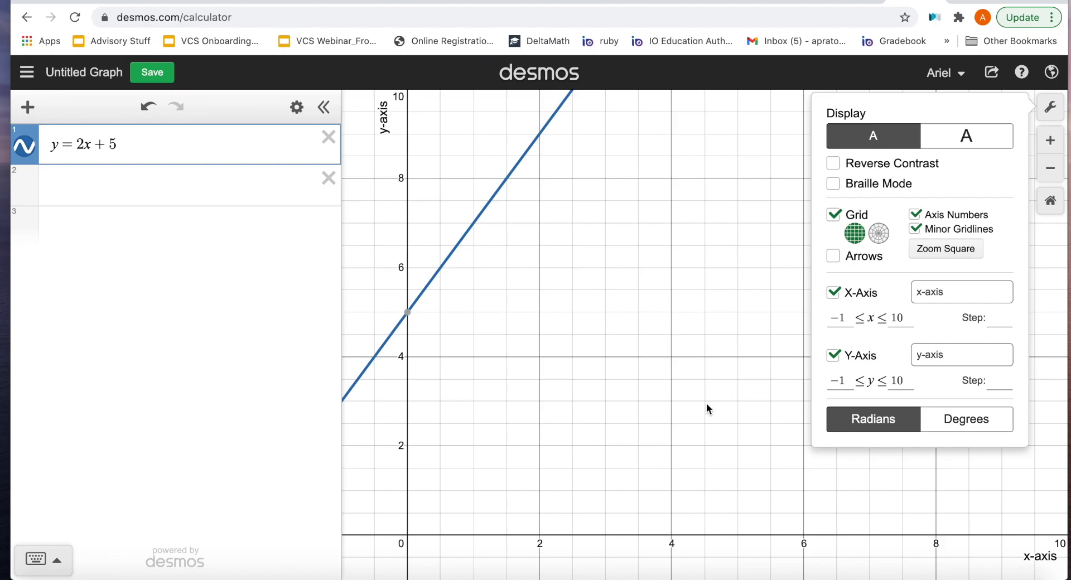
{"action": "left_click", "coordinate": [707, 404]}
Convert the equation y = 2x + 5 into a table of values and leave the list's edit mode
{"action": "left_click_drag", "start_coordinate": [481, 252], "coordinate": [590, 267]}
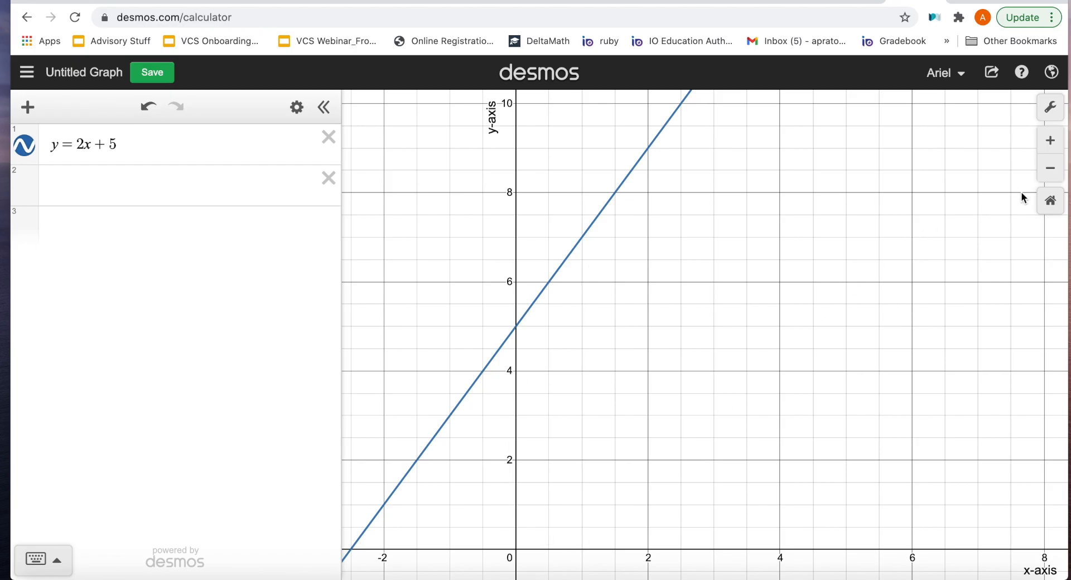
{"action": "left_click", "coordinate": [1051, 168]}
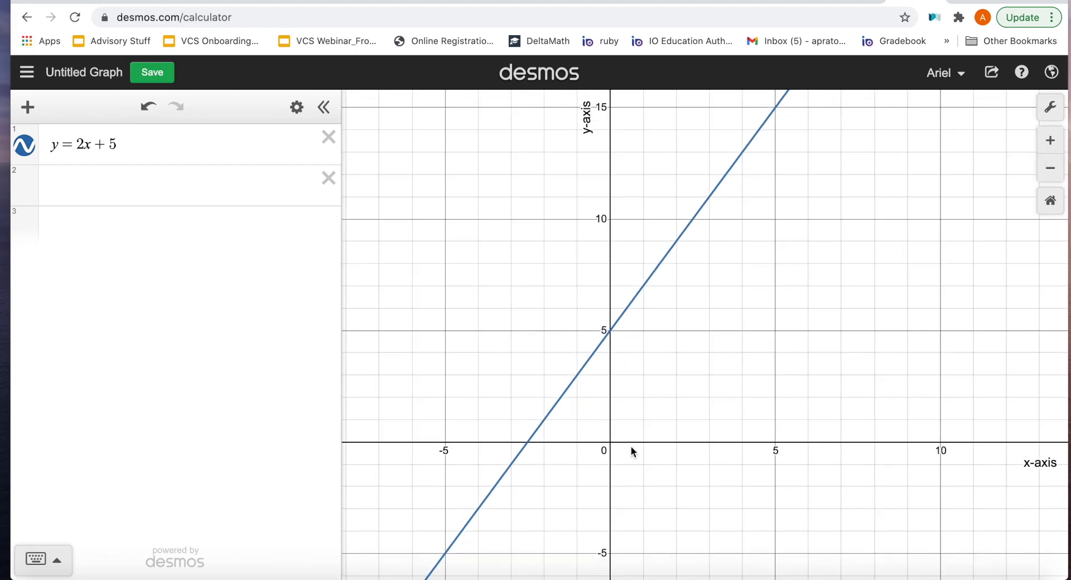
{"action": "left_click_drag", "start_coordinate": [642, 284], "coordinate": [643, 286]}
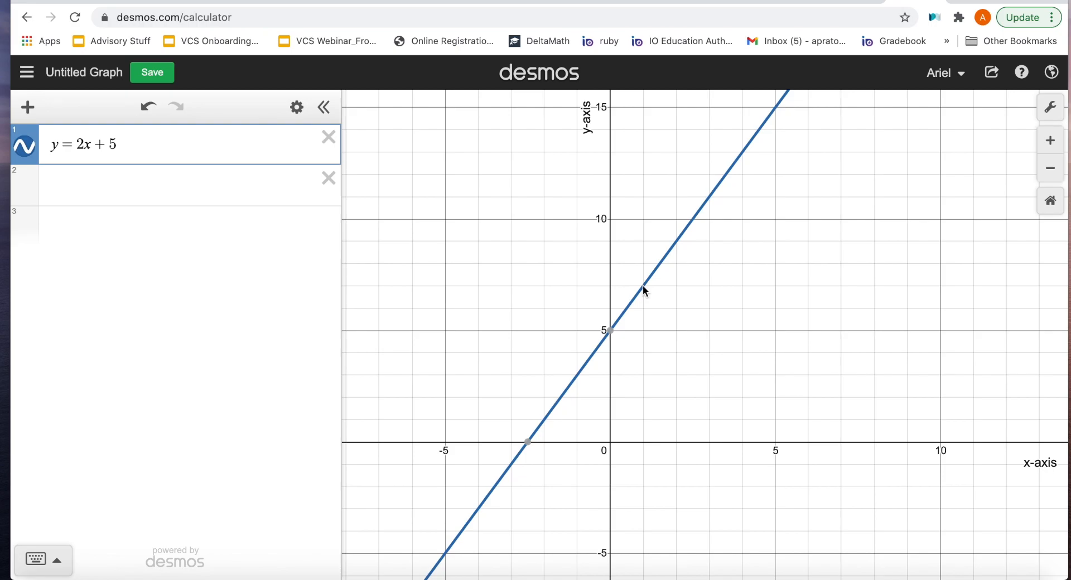
{"action": "left_click", "coordinate": [206, 185]}
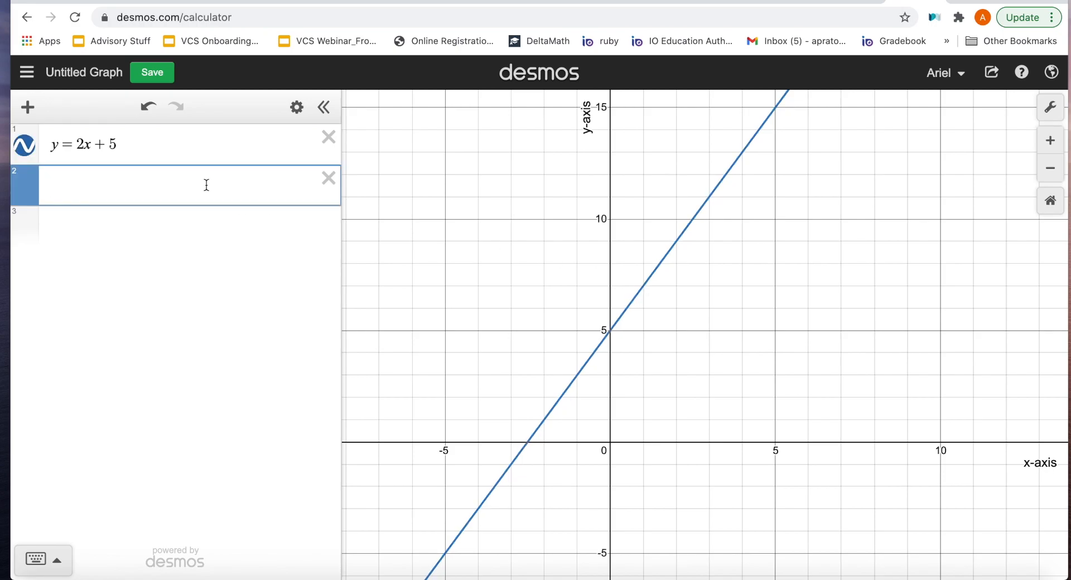
{"action": "left_click", "coordinate": [298, 108]}
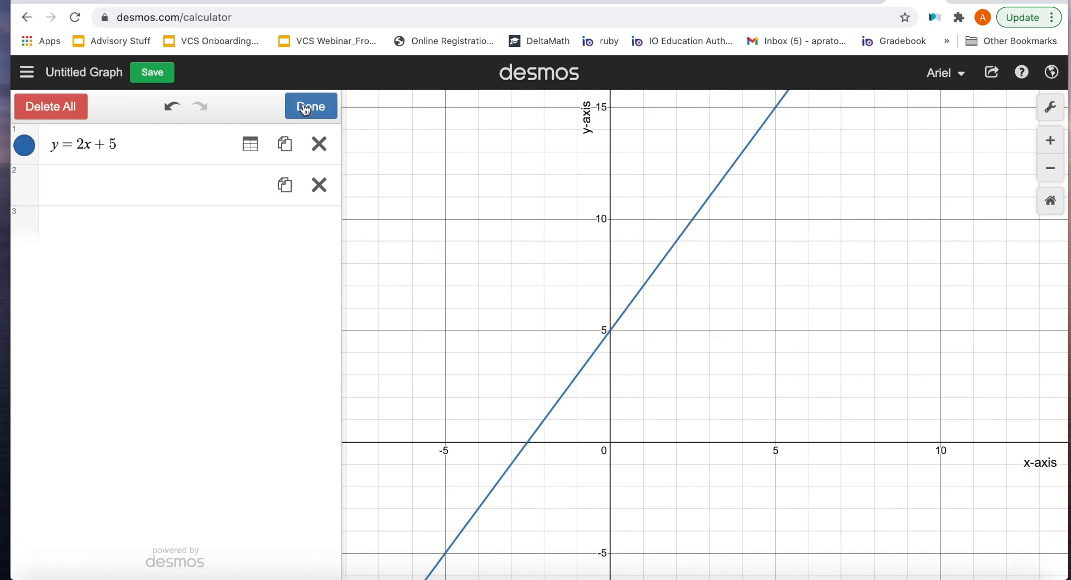
{"action": "left_click", "coordinate": [250, 146]}
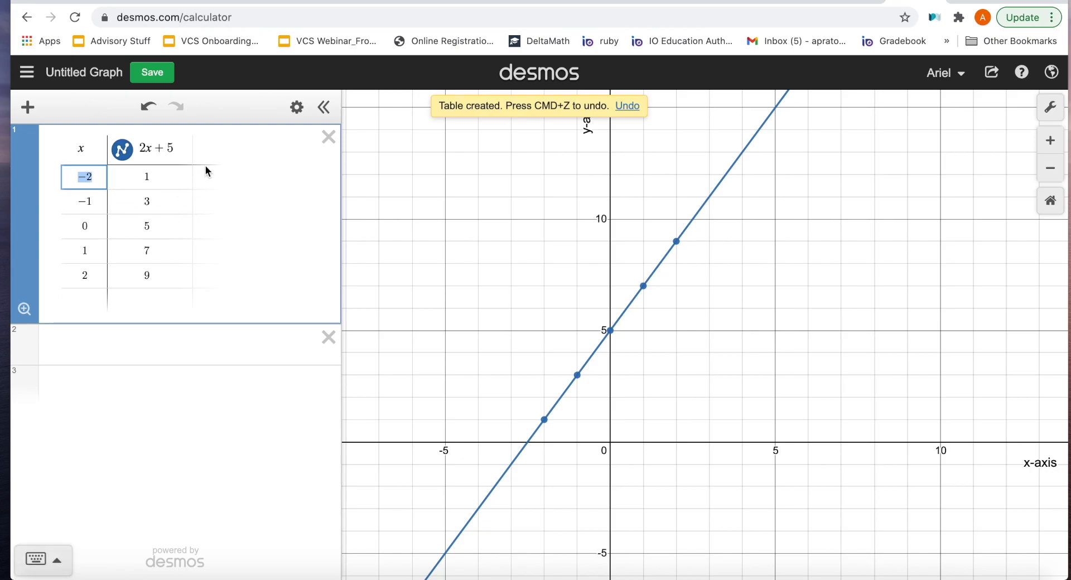
{"action": "left_click", "coordinate": [297, 107]}
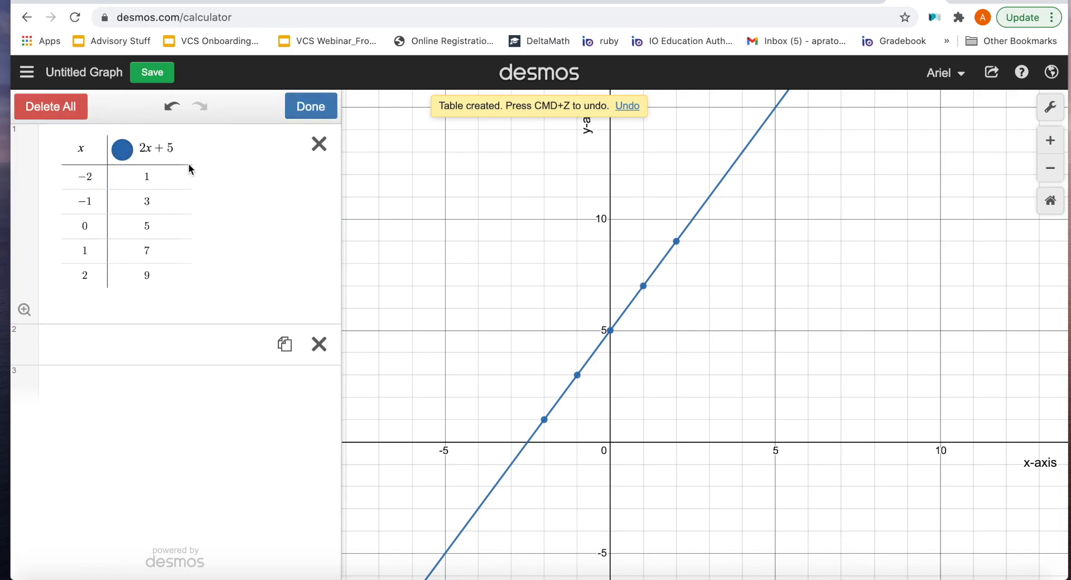
{"action": "left_click", "coordinate": [297, 108]}
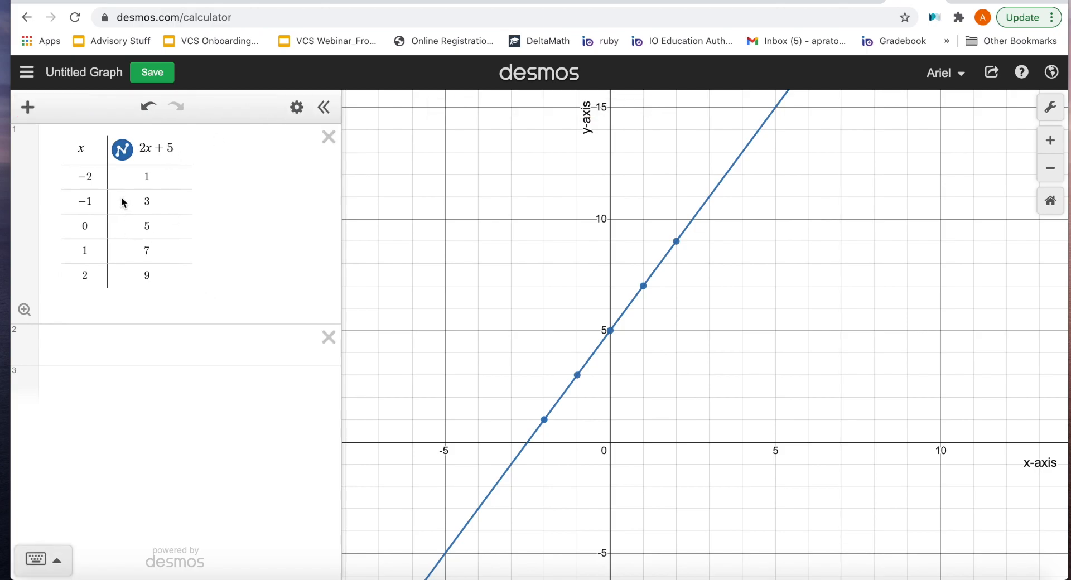
Turn the connecting lines of the 2x + 5 column off and back on, and close its style options
{"action": "left_click", "coordinate": [123, 151]}
{"action": "left_click", "coordinate": [123, 152]}
{"action": "left_click", "coordinate": [123, 151]}
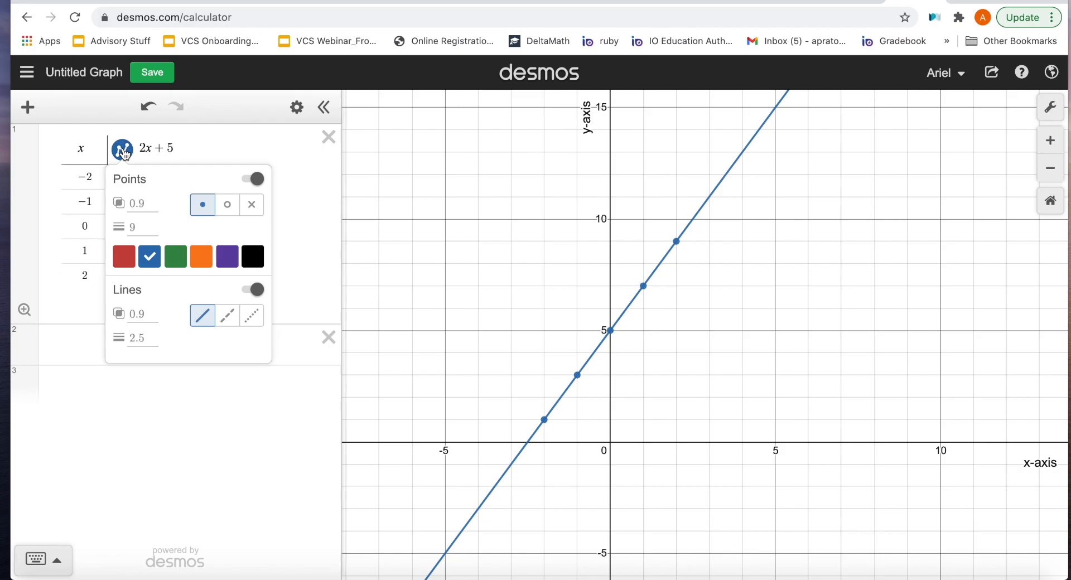
{"action": "left_click", "coordinate": [255, 292]}
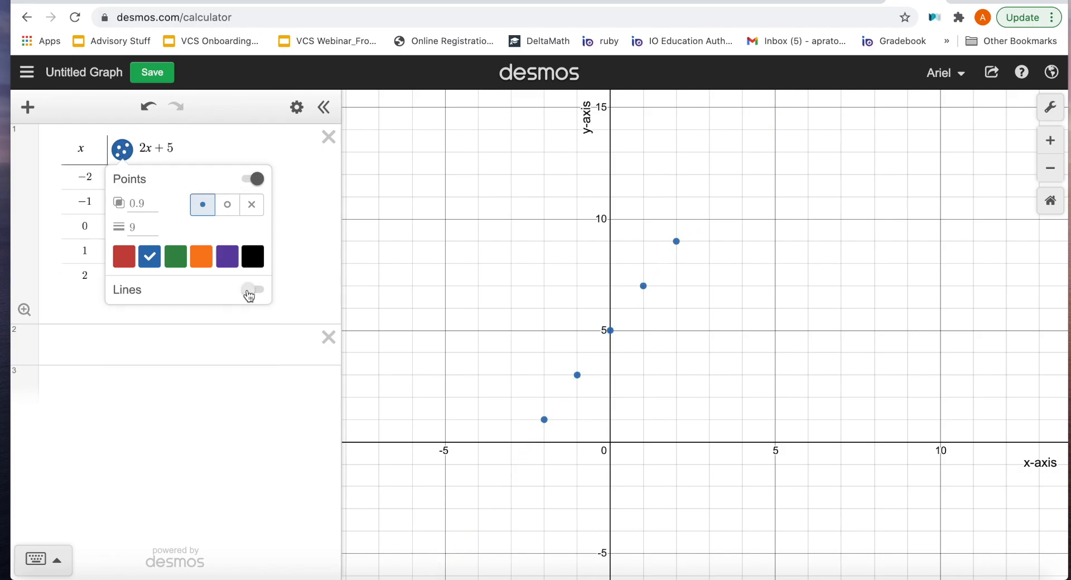
{"action": "left_click", "coordinate": [252, 293]}
{"action": "left_click", "coordinate": [289, 253]}
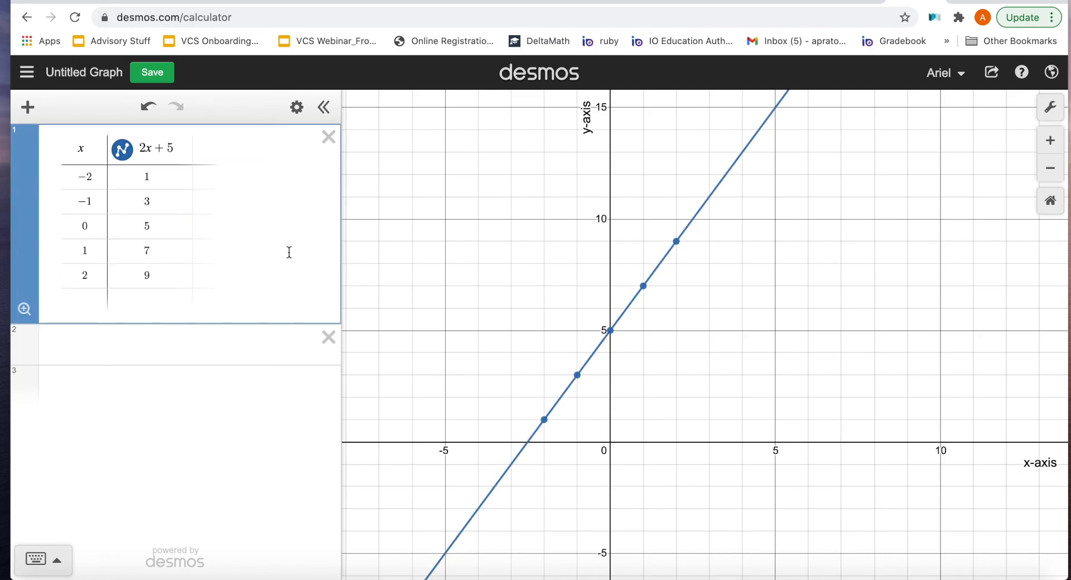
Add a second table below the 2x + 5 table and enter the x₁ values 0, 1, 2 and 3
{"action": "left_click", "coordinate": [181, 363]}
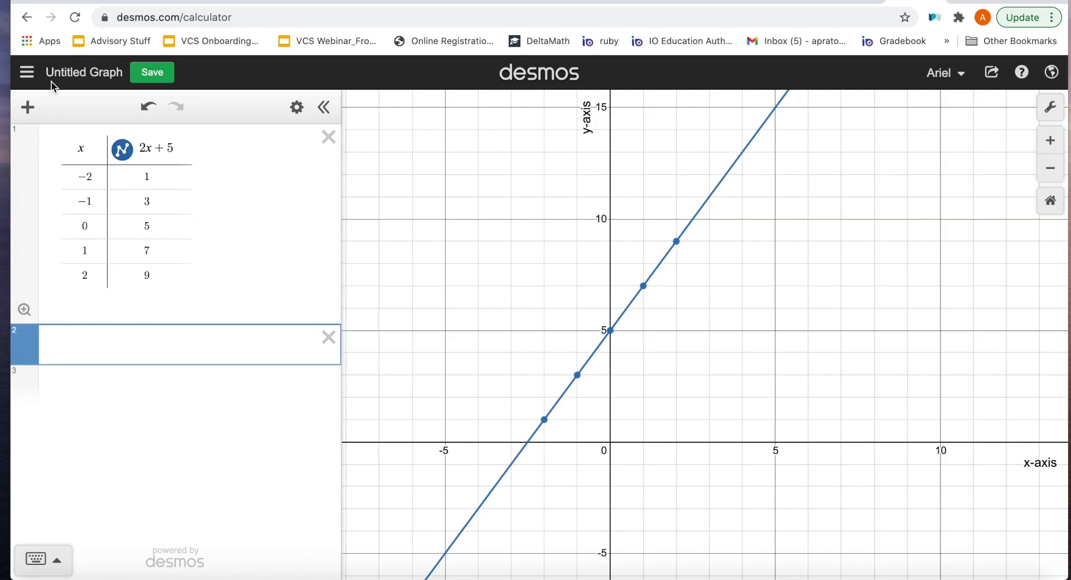
{"action": "left_click", "coordinate": [26, 108]}
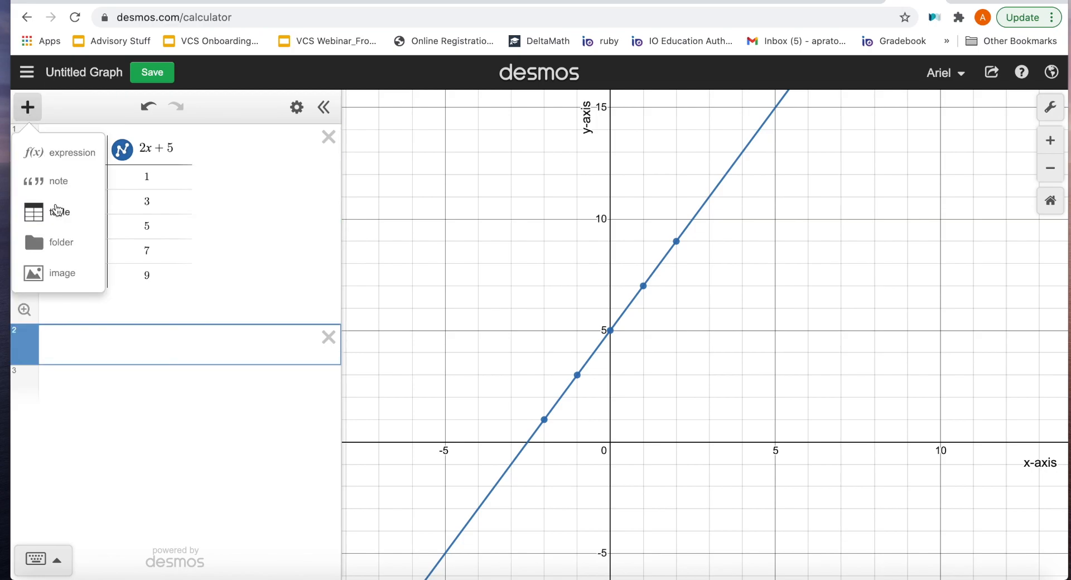
{"action": "left_click", "coordinate": [56, 206]}
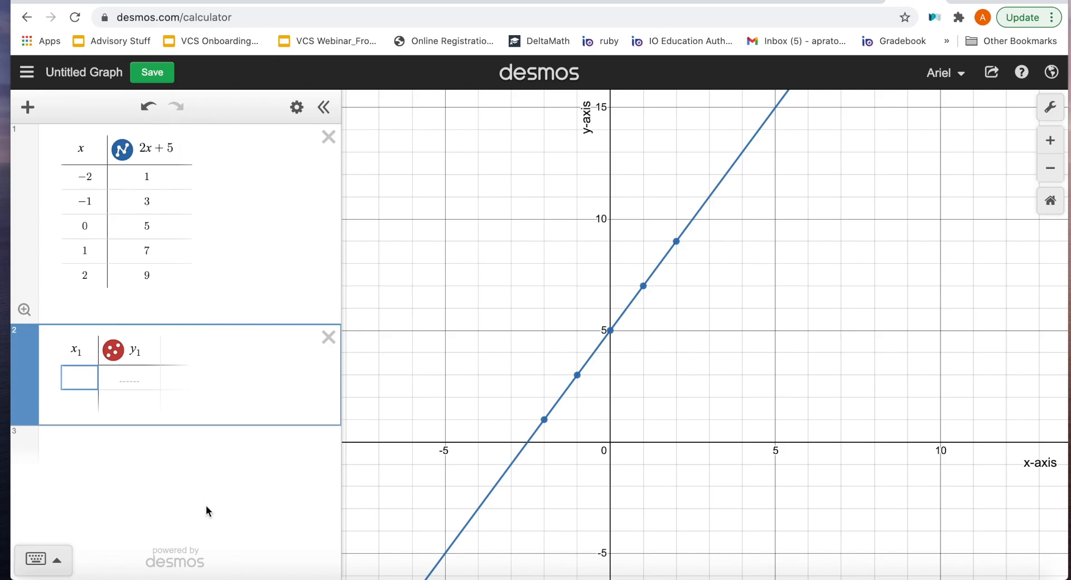
{"action": "type", "text": "0"}
{"action": "key", "text": "Return"}
{"action": "type", "text": "1"}
{"action": "key", "text": "Return"}
{"action": "type", "text": "2"}
{"action": "key", "text": "Return"}
{"action": "type", "text": "3"}
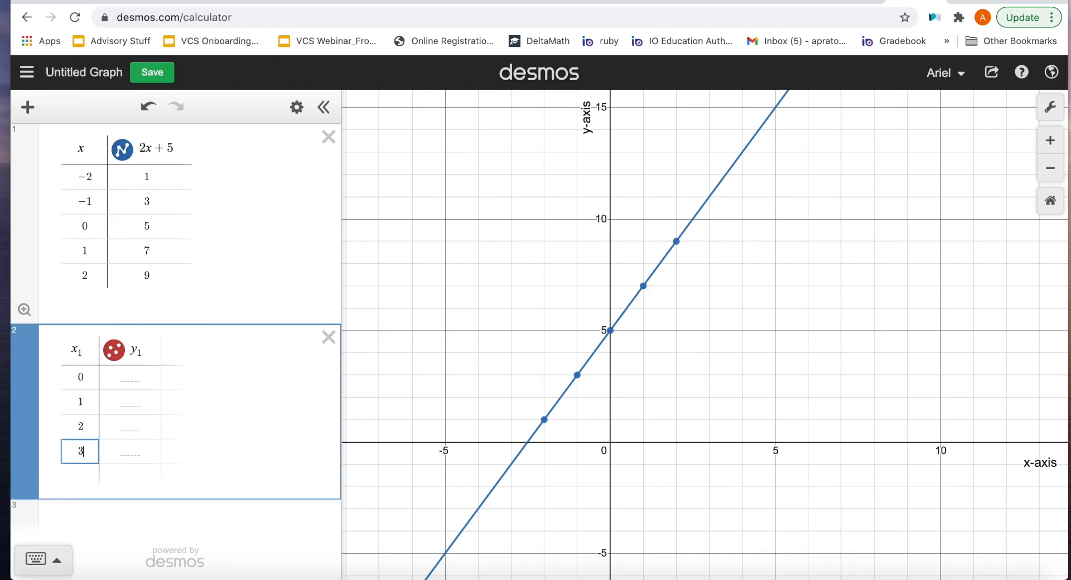
Fill the new table's y₁ column with 5, 10, 15 and 20
{"action": "key", "text": "Right"}
{"action": "key", "text": "Up"}
{"action": "key", "text": "Up"}
{"action": "key", "text": "Up"}
{"action": "type", "text": "5"}
{"action": "key", "text": "Return"}
{"action": "type", "text": "10"}
{"action": "key", "text": "Return"}
{"action": "type", "text": "15"}
{"action": "key", "text": "Return"}
{"action": "type", "text": "20"}
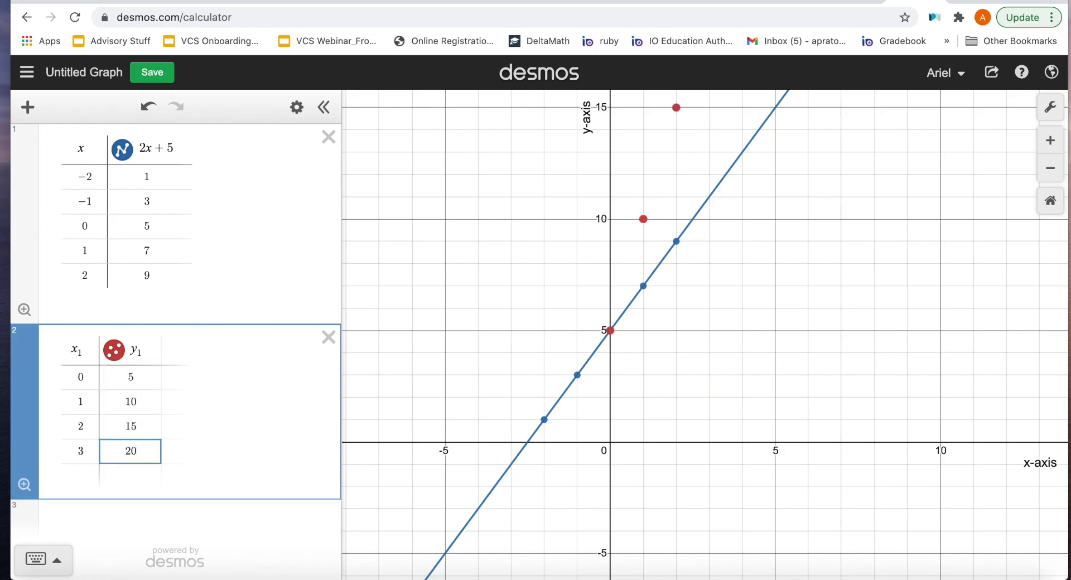
Turn on connecting lines and point dragging for the second table's y₁ column
{"action": "left_click_drag", "start_coordinate": [861, 340], "coordinate": [822, 466]}
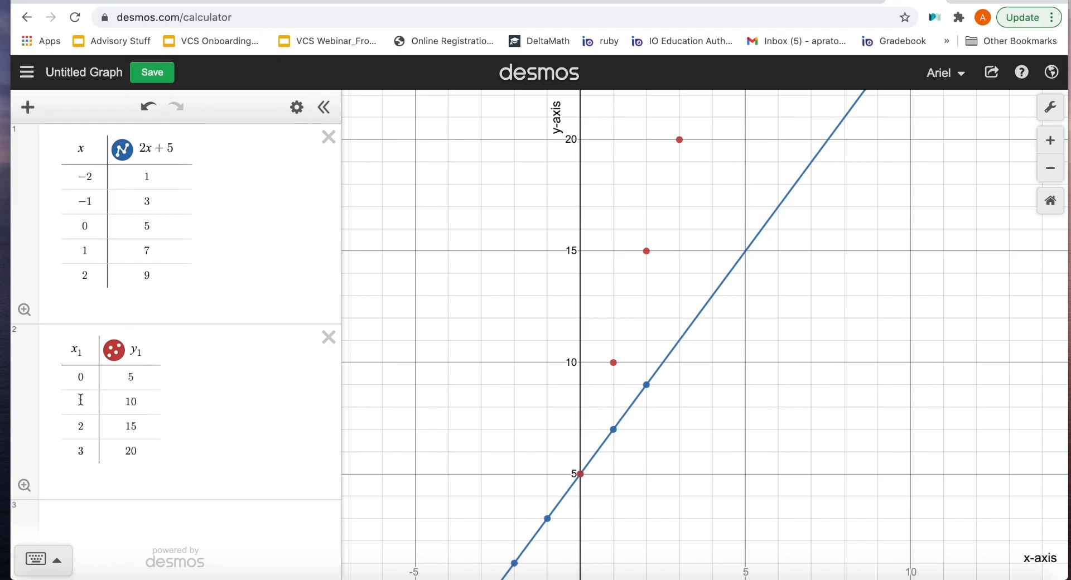
{"action": "left_click", "coordinate": [116, 353]}
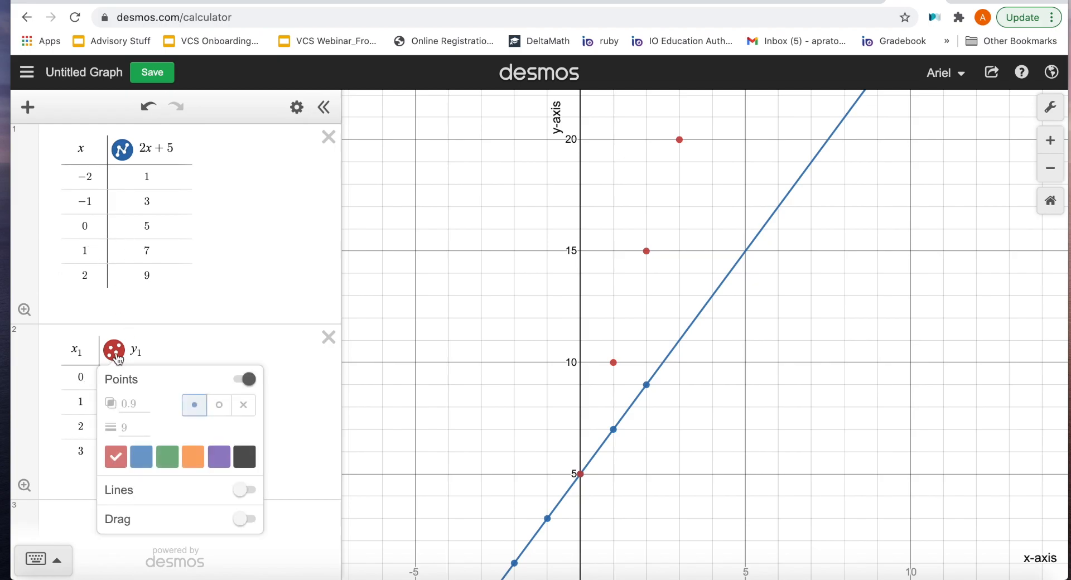
{"action": "left_click", "coordinate": [239, 493]}
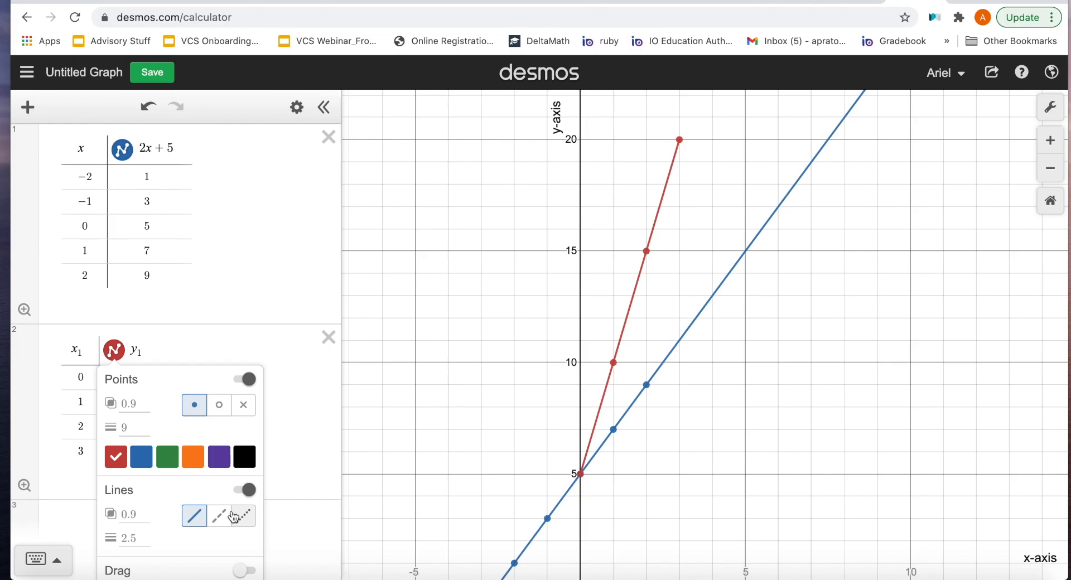
{"action": "left_click", "coordinate": [241, 571]}
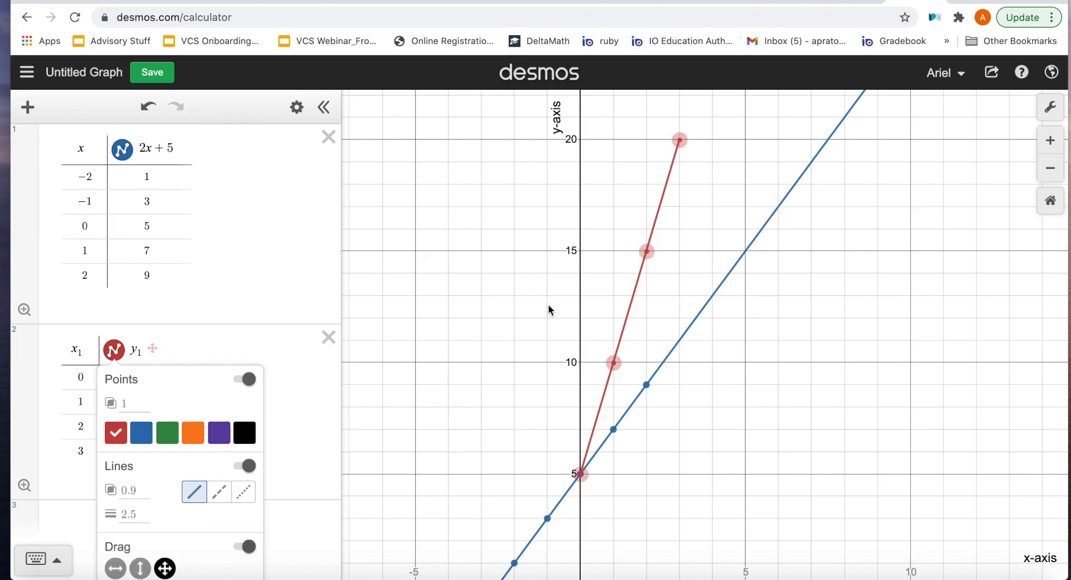
{"action": "left_click", "coordinate": [687, 135]}
{"action": "mouse_move", "coordinate": [680, 139]}
{"action": "left_mouse_down"}
{"action": "mouse_move", "coordinate": [683, 116]}
{"action": "mouse_move", "coordinate": [681, 142]}
{"action": "left_mouse_up"}
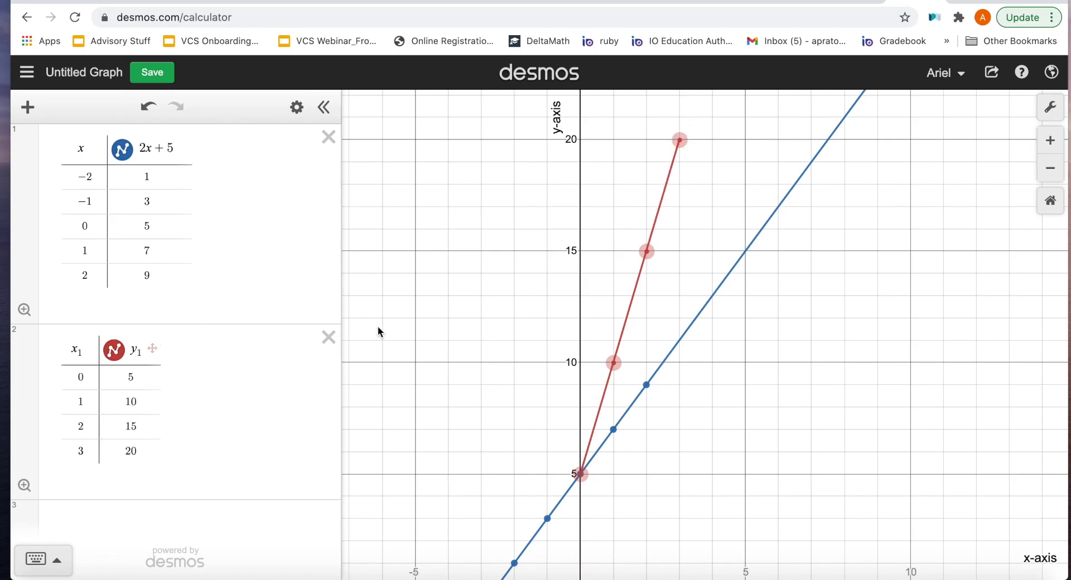
{"action": "left_click_drag", "start_coordinate": [402, 337], "coordinate": [396, 269]}
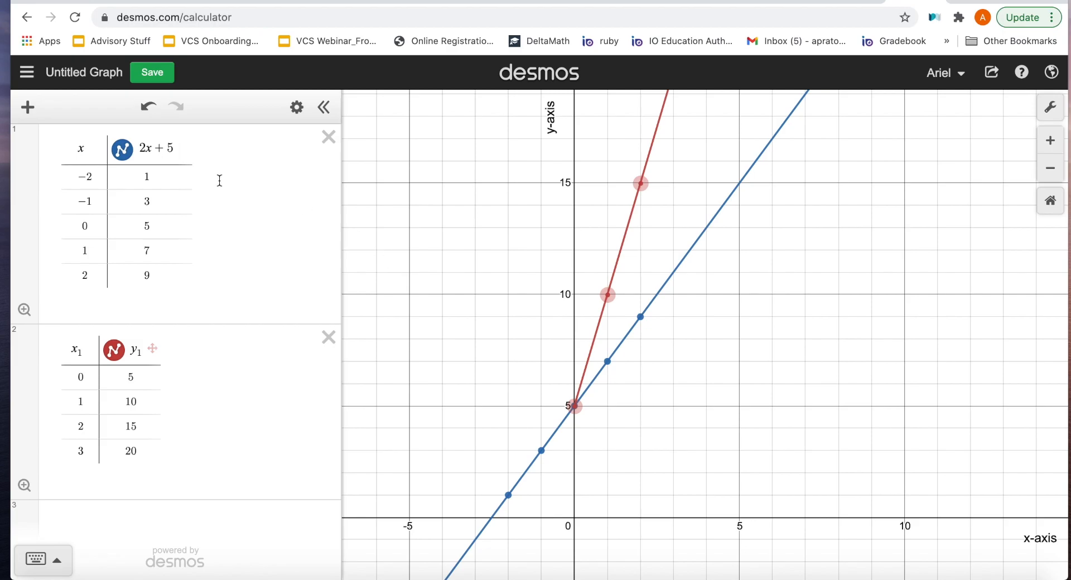
Save the graph with the title "Graph 4"
{"action": "left_click", "coordinate": [95, 73]}
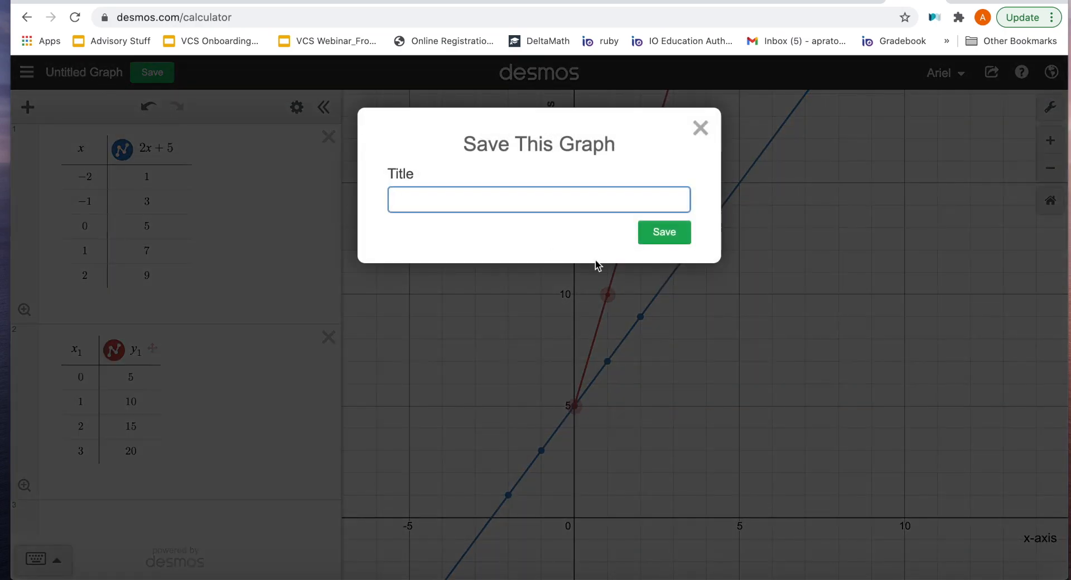
{"action": "type", "text": "Graph 4"}
{"action": "key", "text": "Return"}
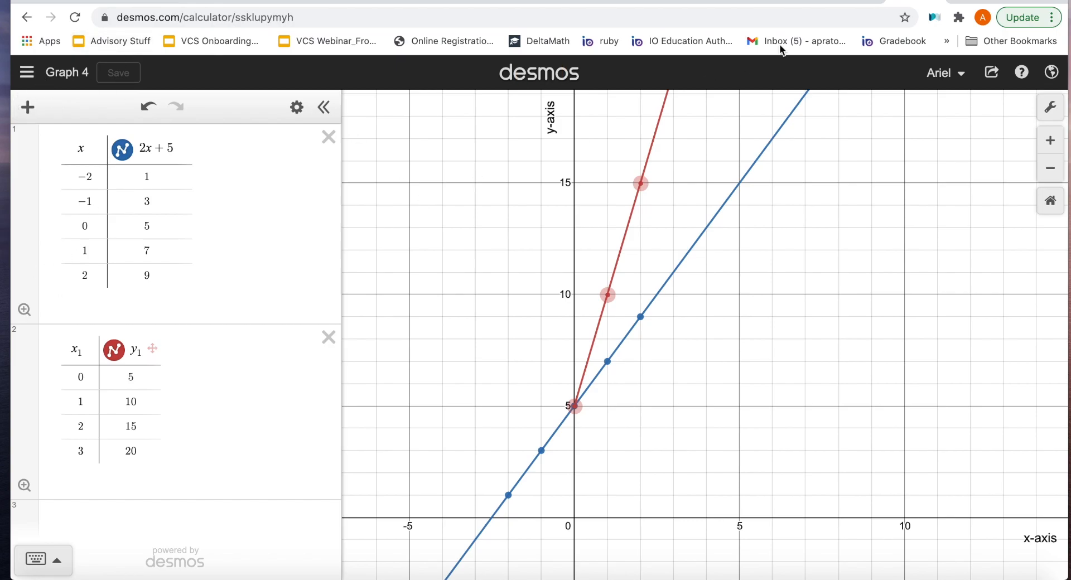
View the account options and the list of saved graphs, and return to the current graph
{"action": "left_click", "coordinate": [948, 82]}
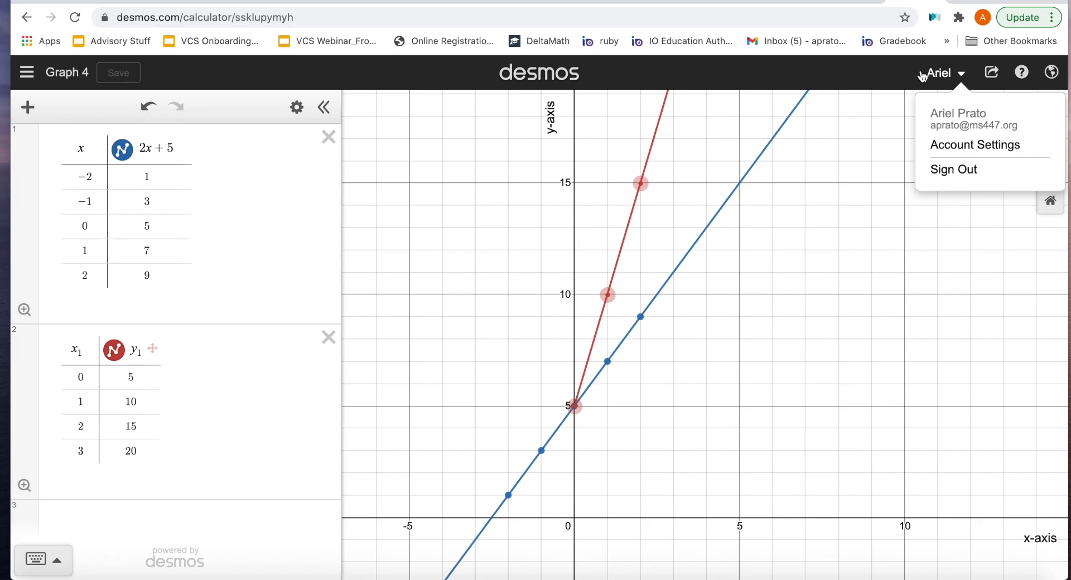
{"action": "left_click", "coordinate": [876, 142]}
{"action": "left_click", "coordinate": [26, 72]}
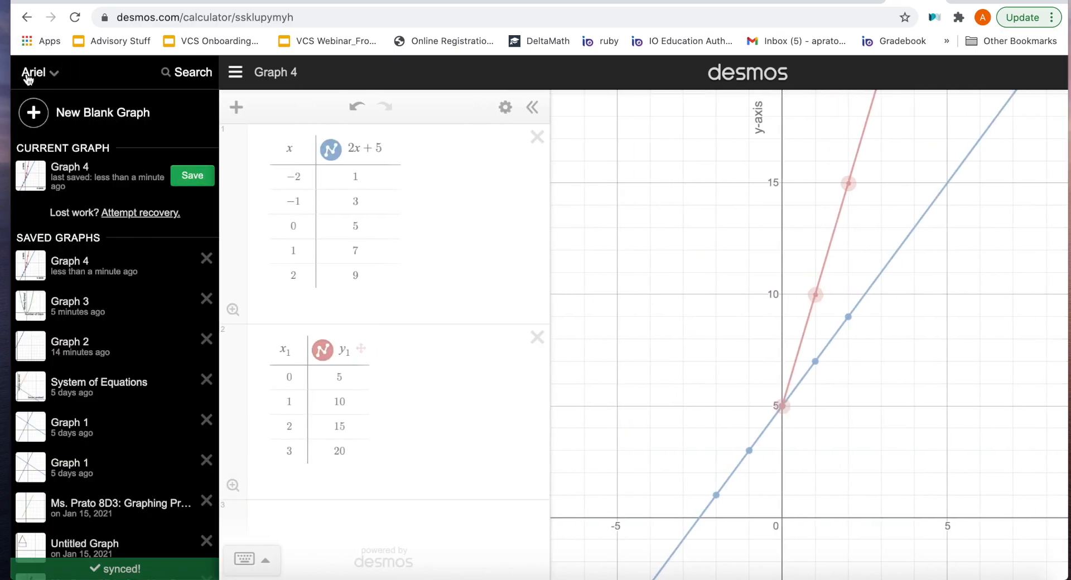
{"action": "left_click", "coordinate": [609, 211]}
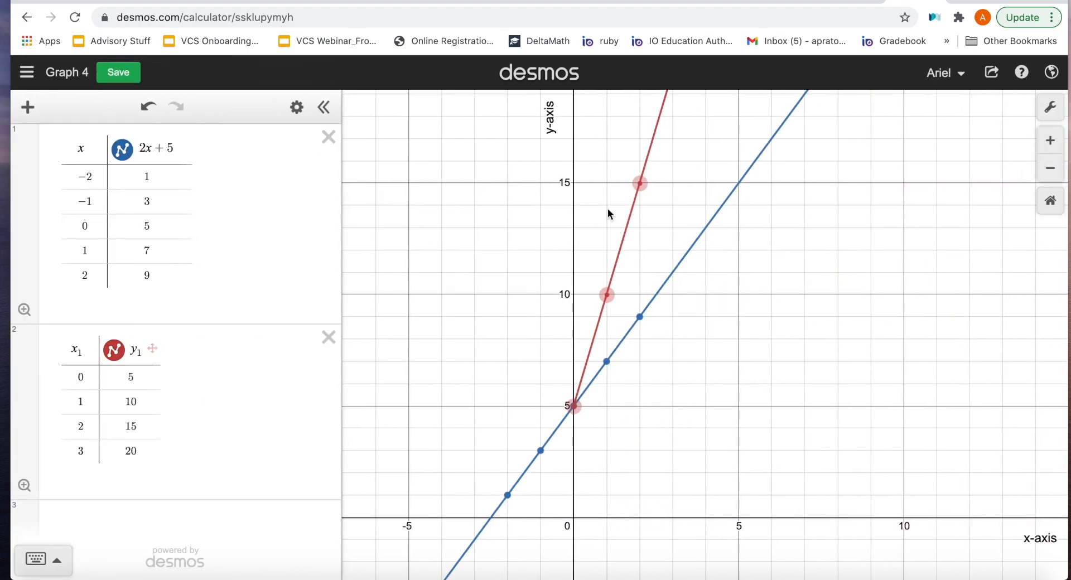
Delete both tables from the expression list
{"action": "left_click", "coordinate": [322, 342]}
{"action": "left_click", "coordinate": [327, 138]}
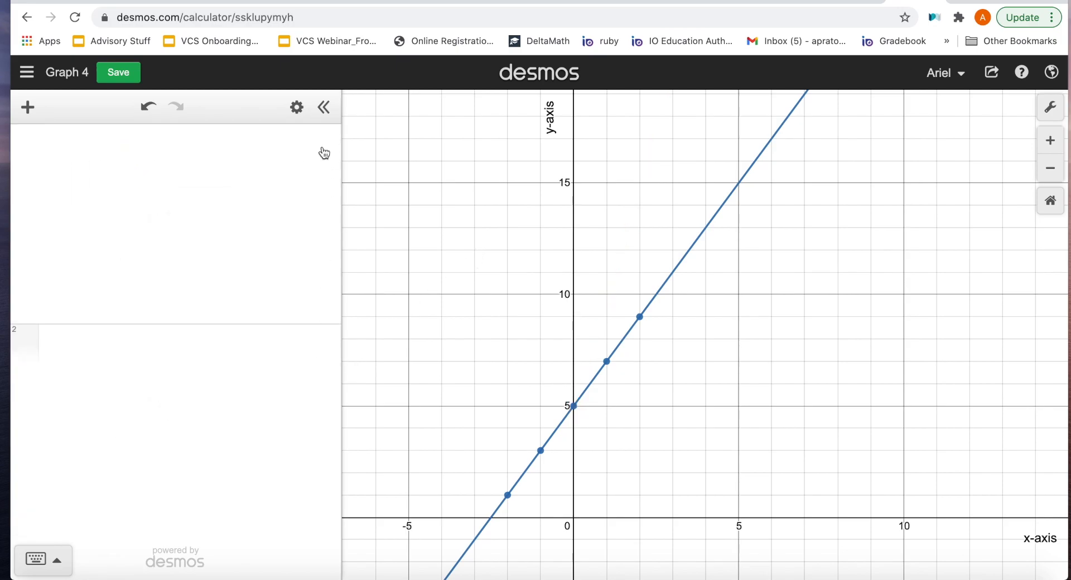
Graph the absolute value equation y = |x| using the on-screen math keypad
{"action": "left_click", "coordinate": [144, 161]}
{"action": "type", "text": "y="}
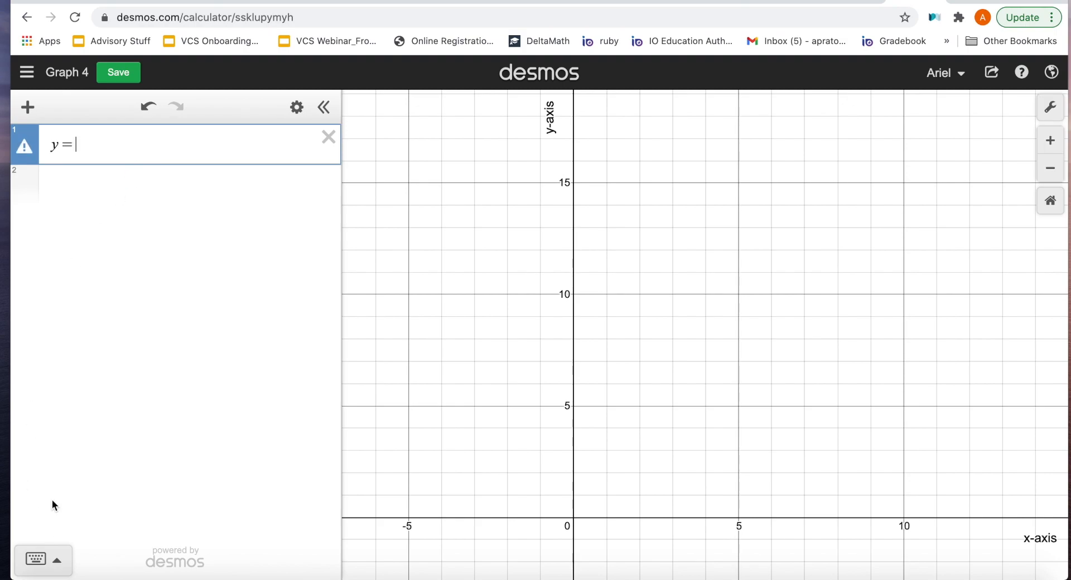
{"action": "left_click", "coordinate": [58, 548]}
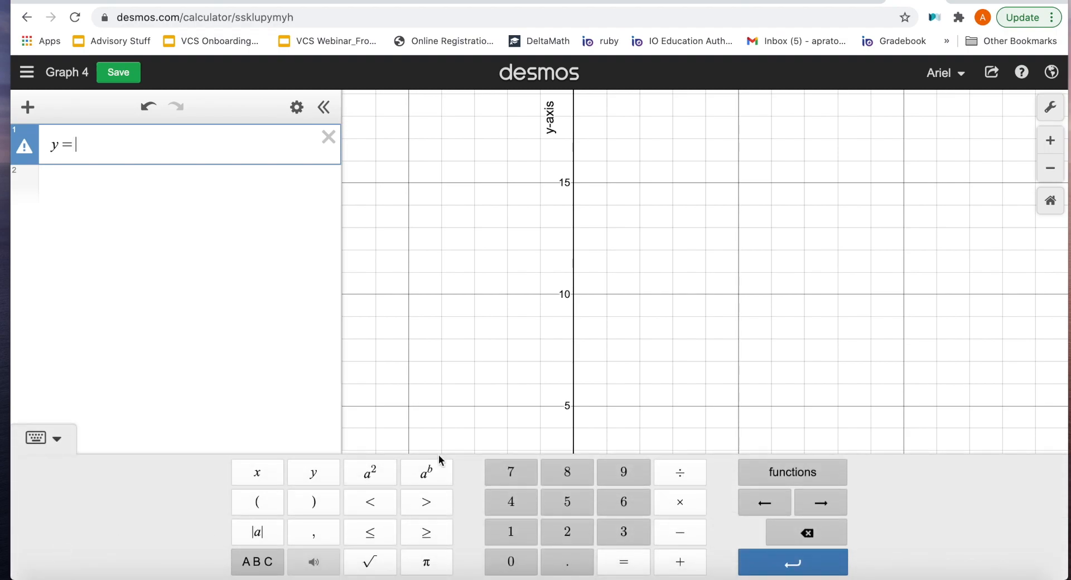
{"action": "left_click", "coordinate": [278, 538]}
{"action": "type", "text": "x|"}
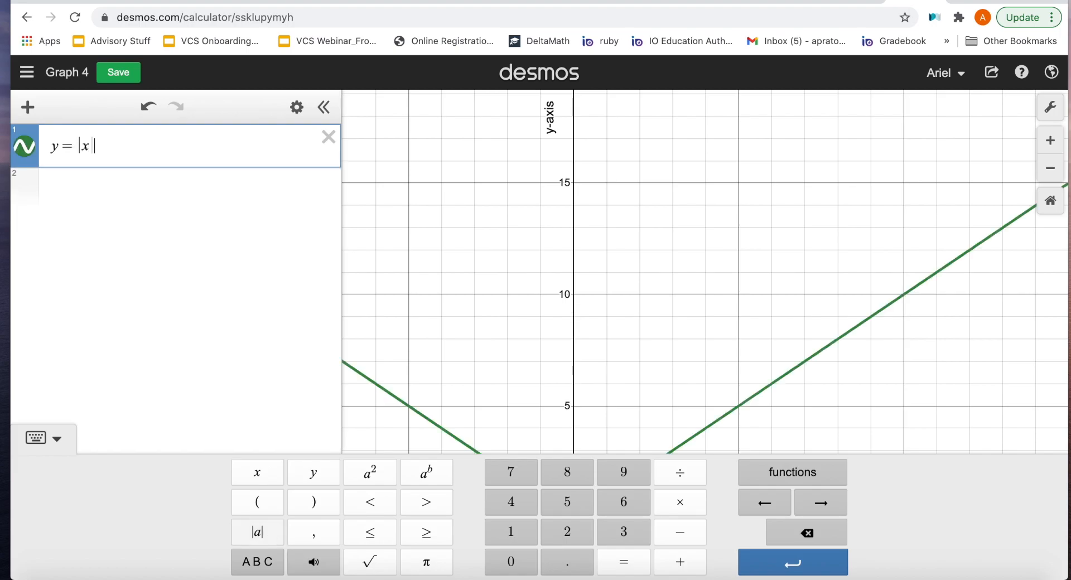
{"action": "key", "text": "Return"}
{"action": "left_click", "coordinate": [484, 360]}
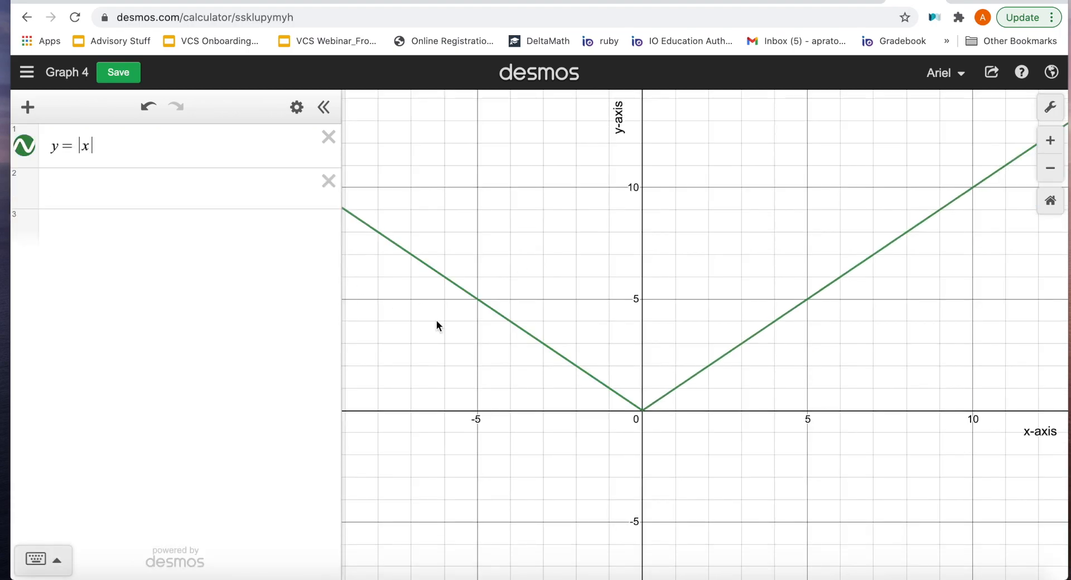
Replace the absolute value equation with y = mx + b and delete the empty row below it
{"action": "left_click", "coordinate": [119, 184]}
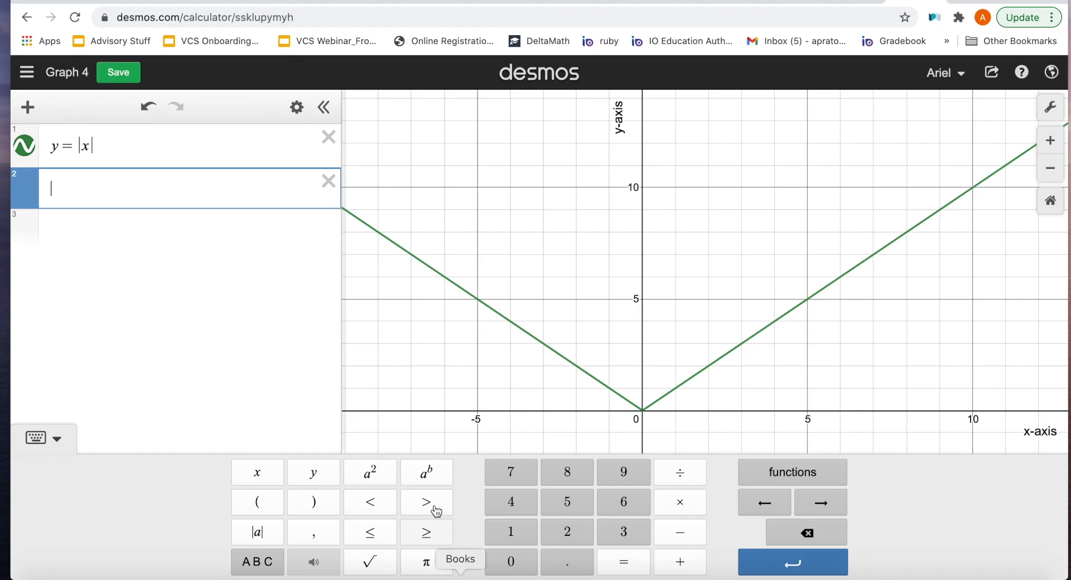
{"action": "left_click", "coordinate": [145, 162]}
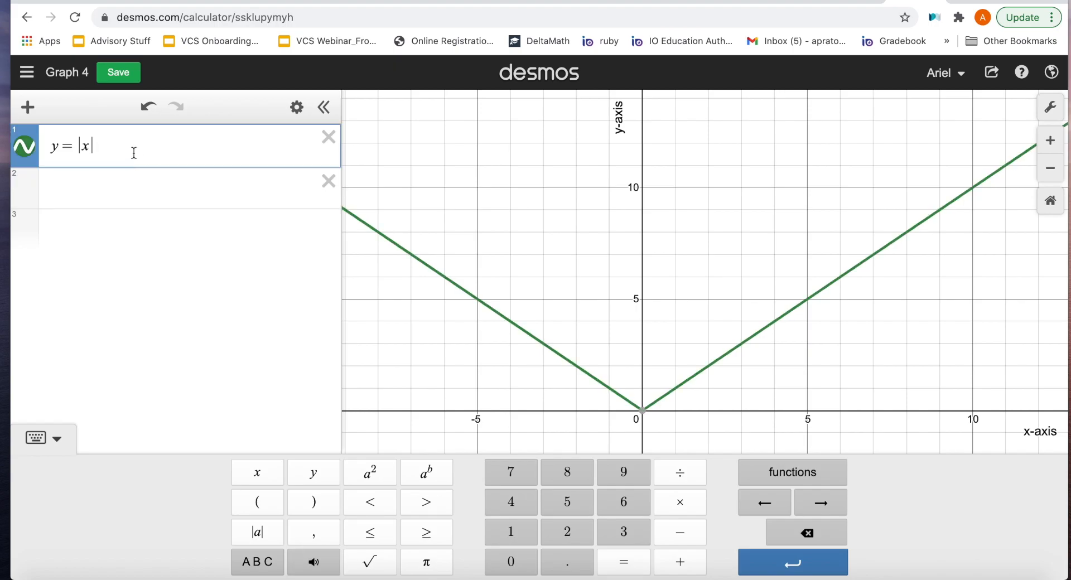
{"action": "key", "text": "ctrl+a"}
{"action": "key", "text": "BackSpace"}
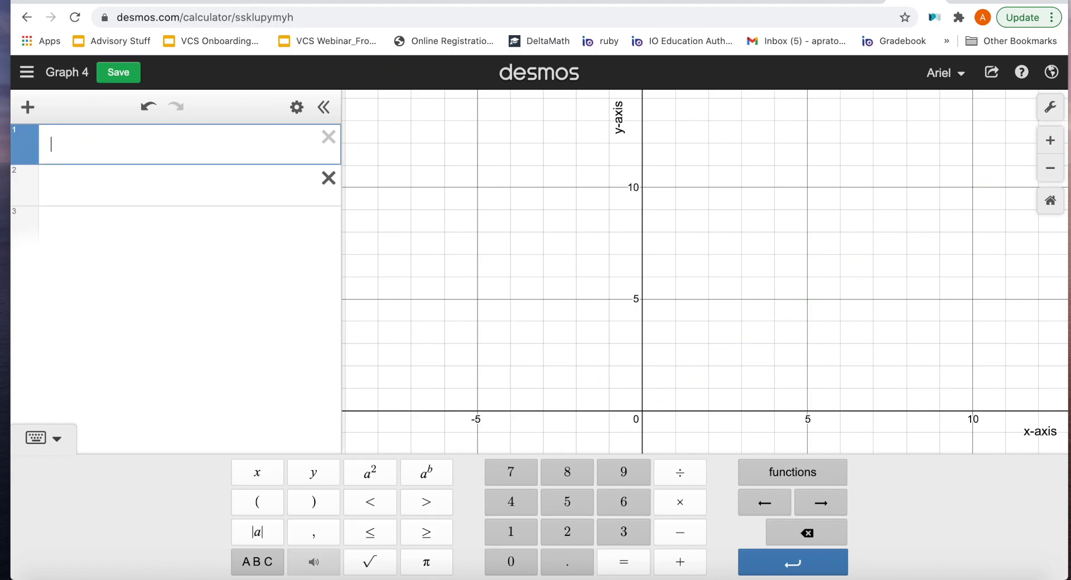
{"action": "left_click", "coordinate": [329, 180]}
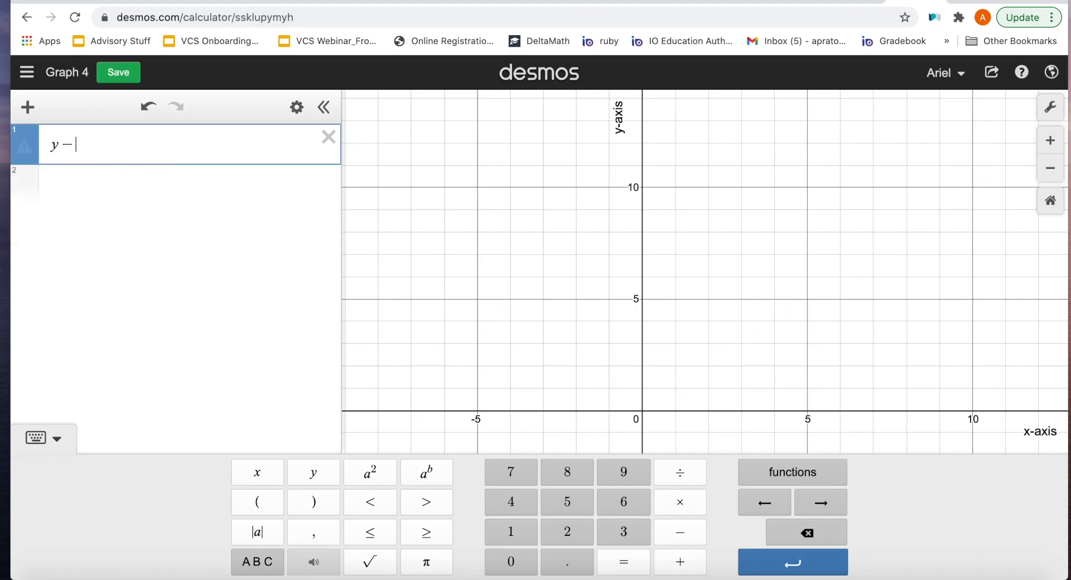
{"action": "type", "text": "x"}
{"action": "key", "text": "BackSpace"}
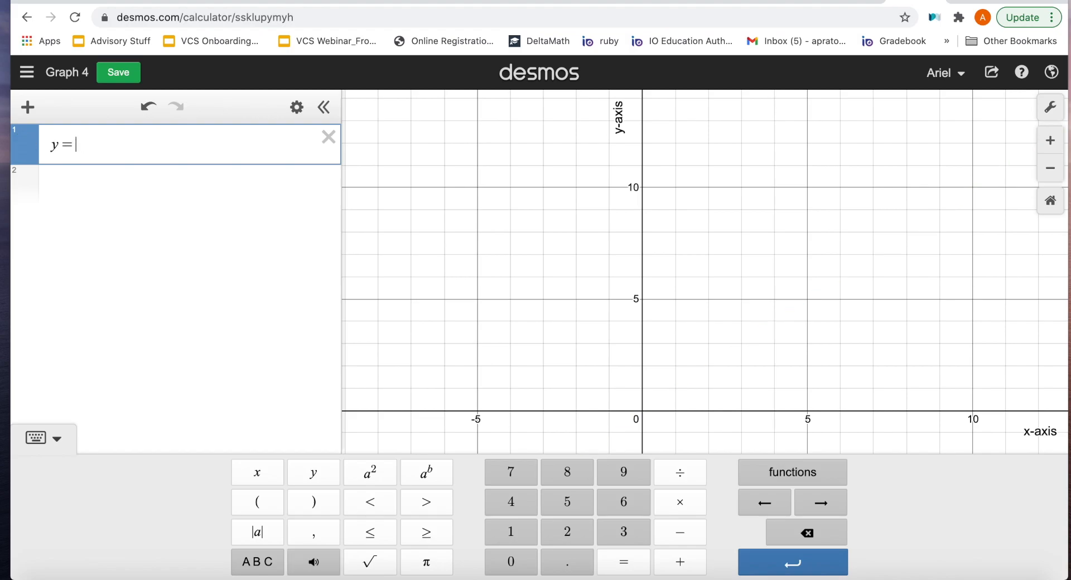
{"action": "type", "text": "mx+b"}
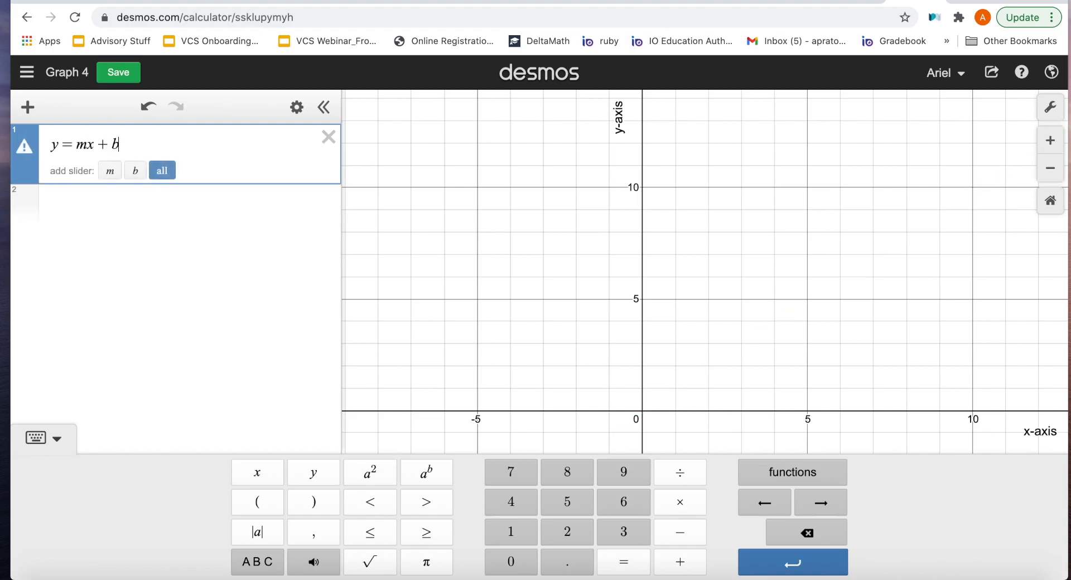
Add sliders for the parameters m and b of the equation y = mx + b
{"action": "left_click_drag", "start_coordinate": [413, 174], "coordinate": [402, 377]}
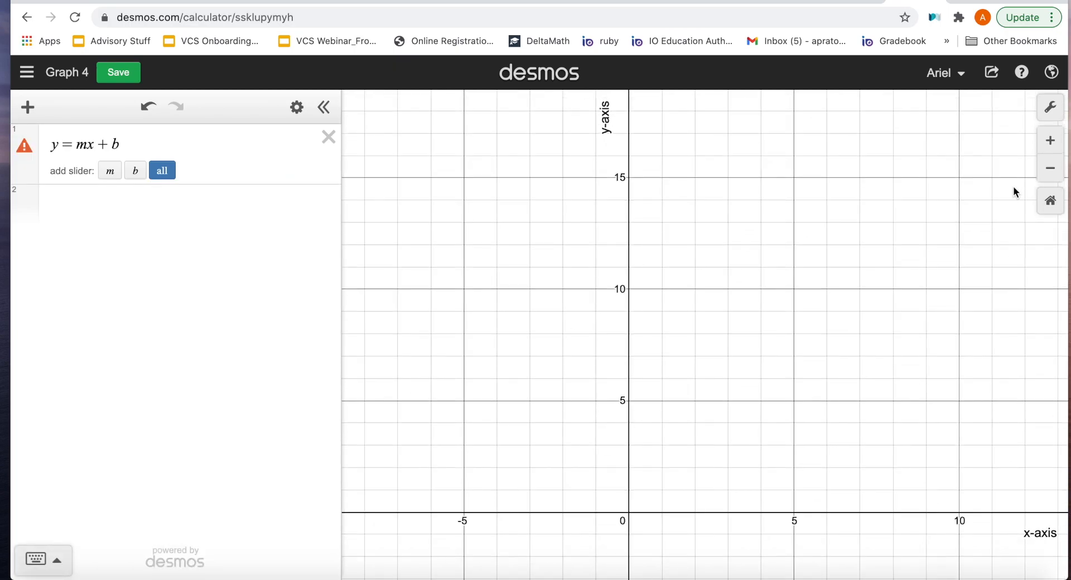
{"action": "left_click", "coordinate": [1051, 168]}
{"action": "left_click", "coordinate": [110, 170]}
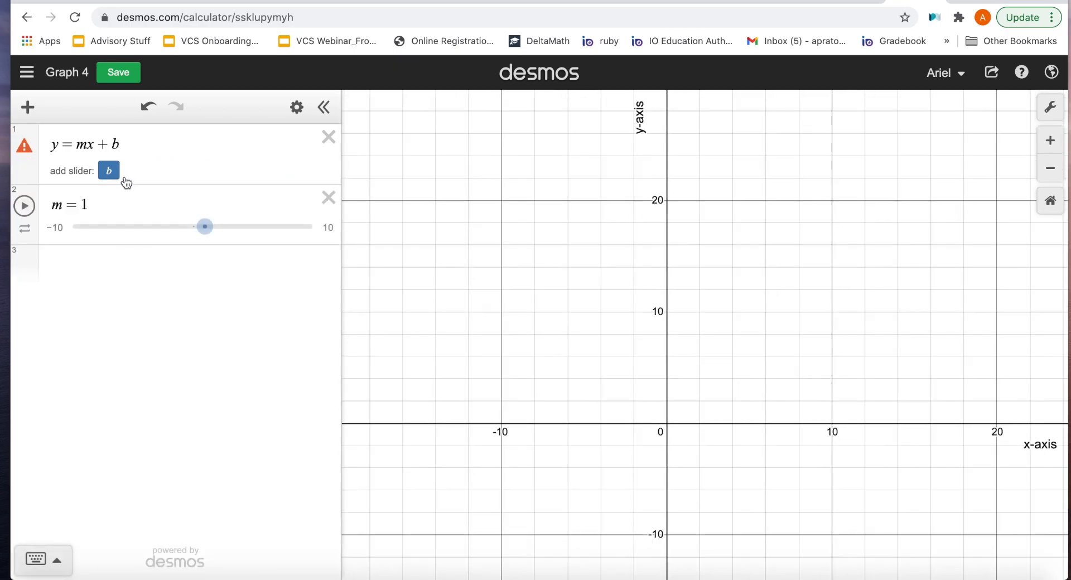
{"action": "left_click", "coordinate": [109, 171]}
{"action": "left_click_drag", "start_coordinate": [581, 327], "coordinate": [572, 303]}
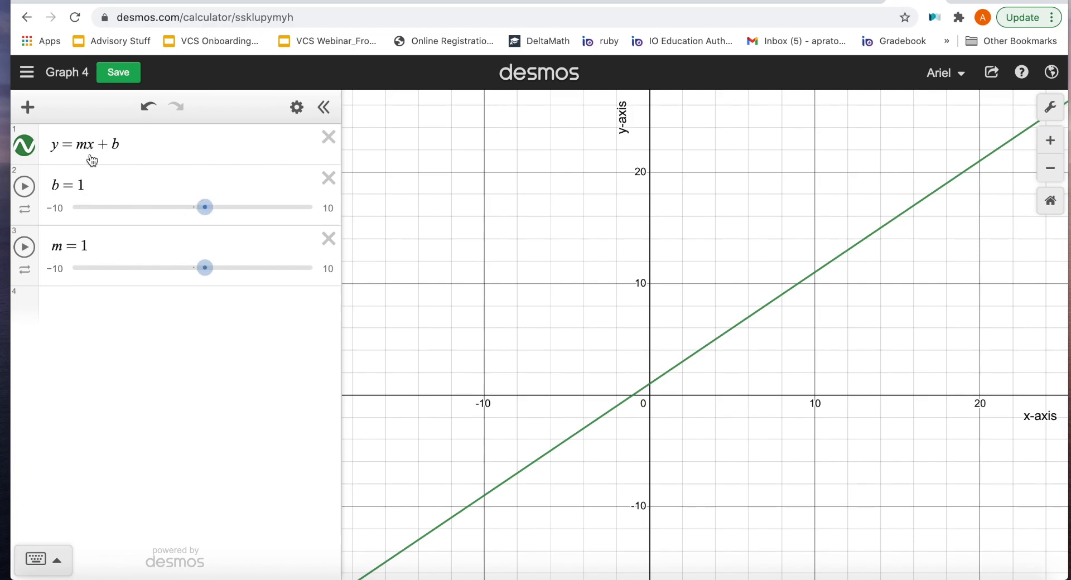
Set the b slider to 4
{"action": "left_click_drag", "start_coordinate": [206, 222], "coordinate": [241, 217]}
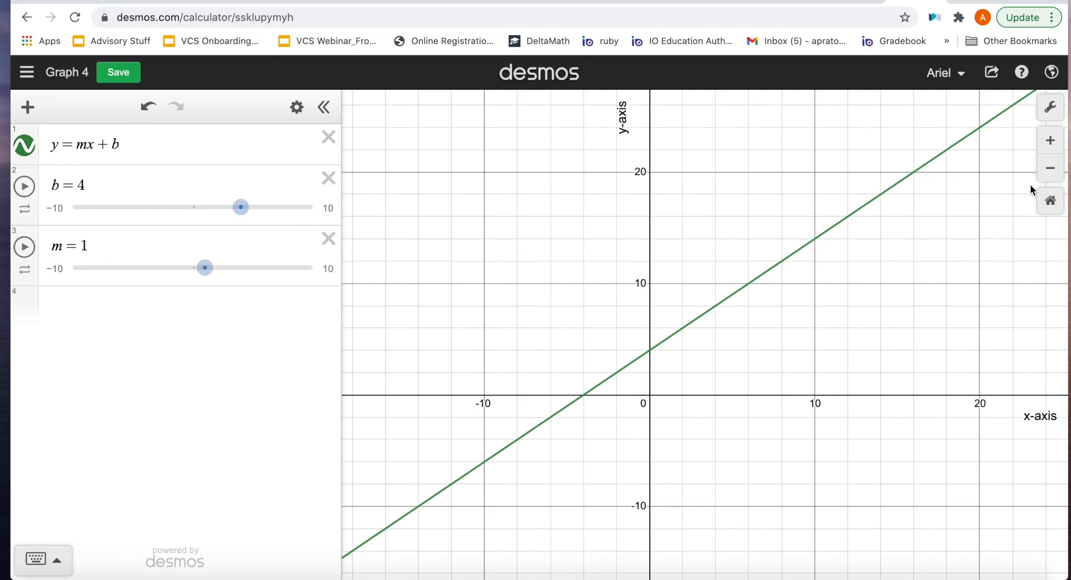
{"action": "left_click", "coordinate": [1051, 168]}
{"action": "left_click", "coordinate": [1049, 142]}
{"action": "left_click", "coordinate": [1049, 142]}
{"action": "left_click_drag", "start_coordinate": [714, 494], "coordinate": [692, 413]}
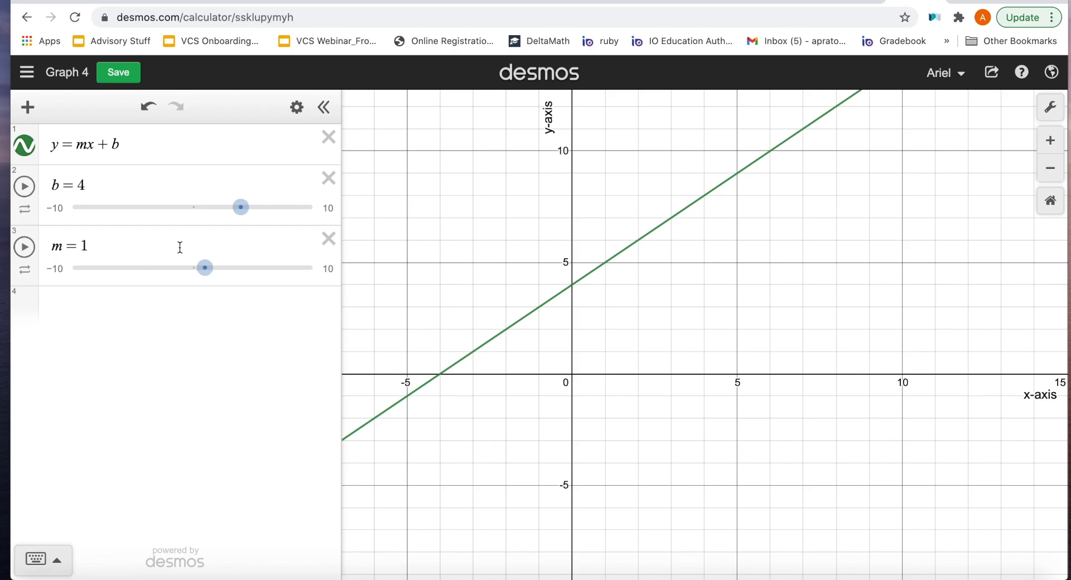
Move the m slider to 3.25 and set the range of m from −20 to 20
{"action": "left_click_drag", "start_coordinate": [204, 268], "coordinate": [174, 274]}
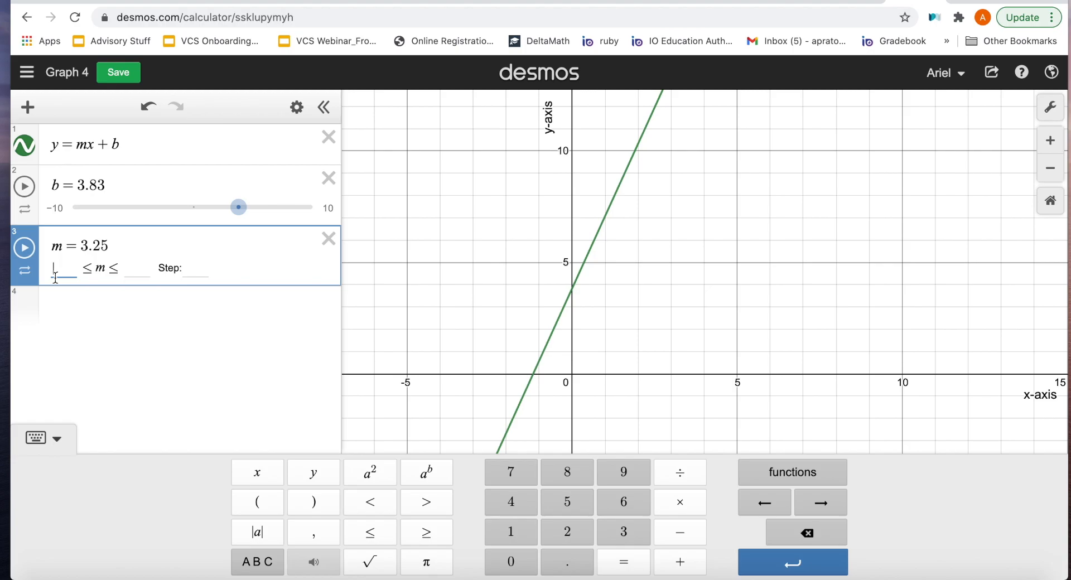
{"action": "type", "text": "-20"}
{"action": "key", "text": "Tab"}
{"action": "type", "text": "2-"}
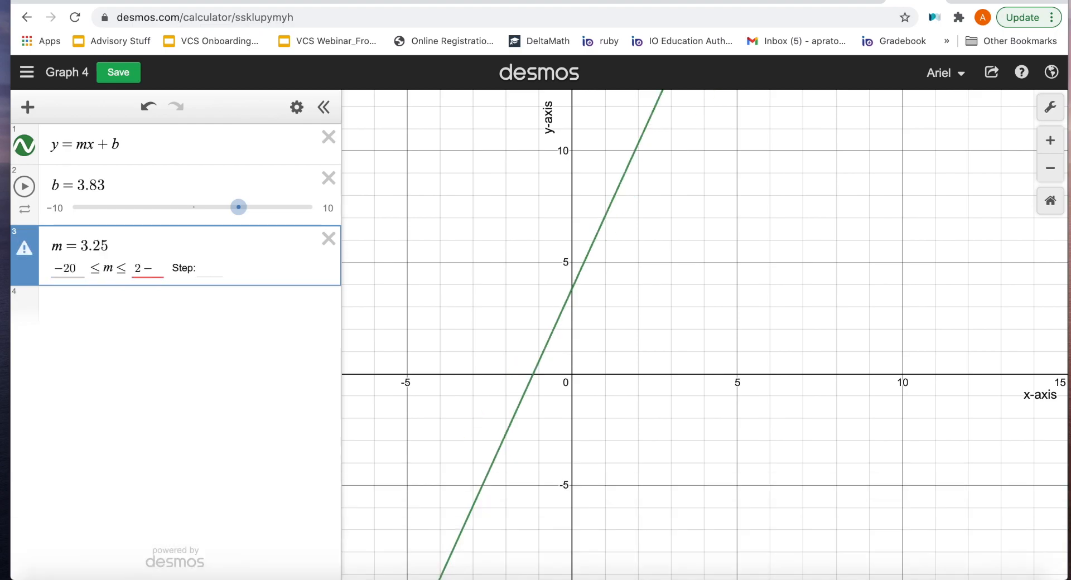
{"action": "left_click", "coordinate": [160, 266]}
{"action": "key", "text": "BackSpace"}
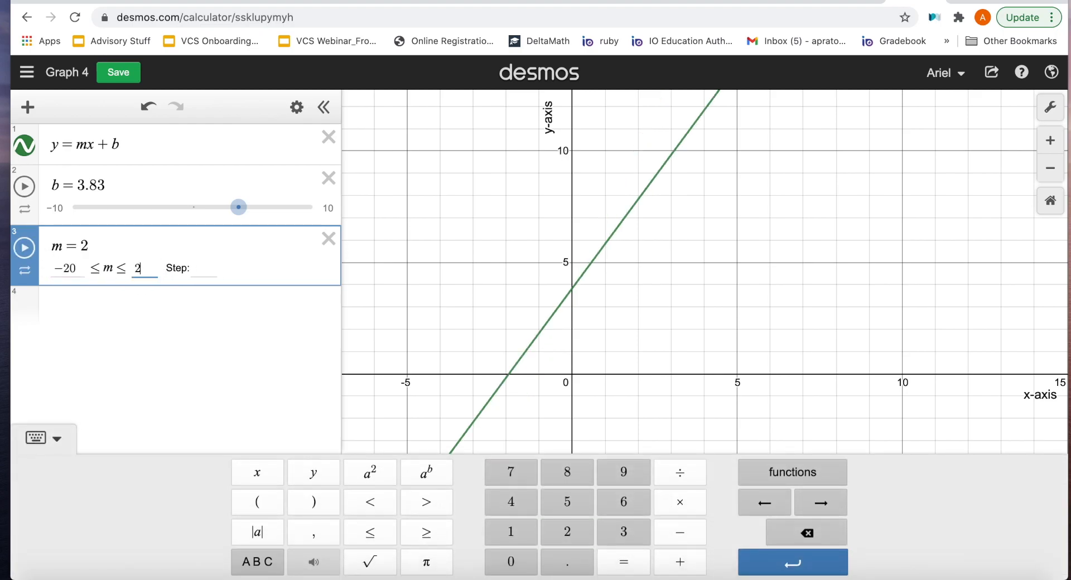
{"action": "type", "text": "0"}
{"action": "key", "text": "Return"}
Animate the m slider to watch the line's slope vary, and stop the animation
{"action": "left_click", "coordinate": [32, 252]}
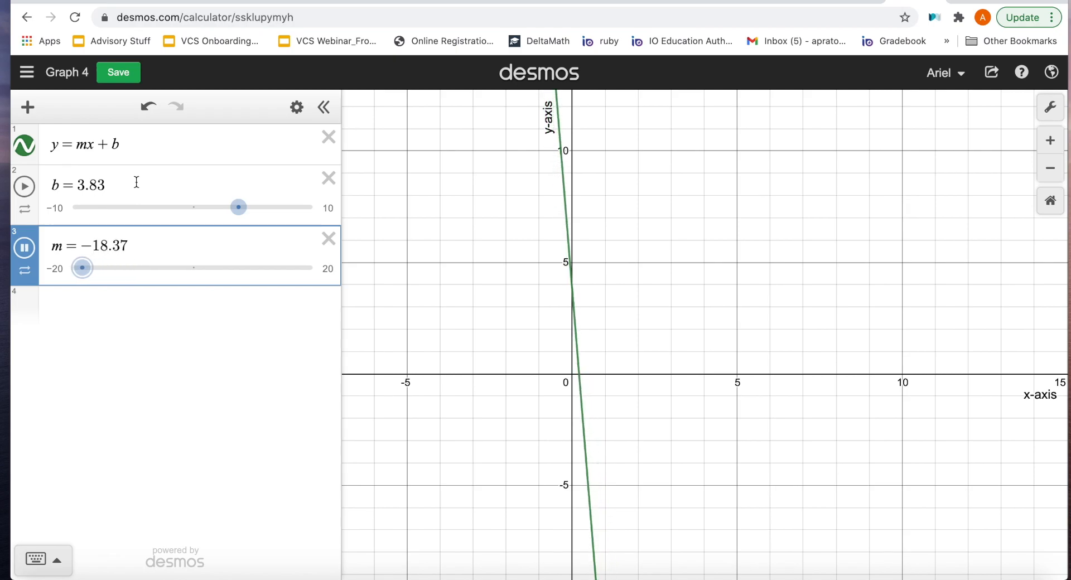
{"action": "left_click", "coordinate": [20, 256]}
Delete the m and b sliders and change the equation to y = ax^2 + bx + c
{"action": "left_click", "coordinate": [328, 239]}
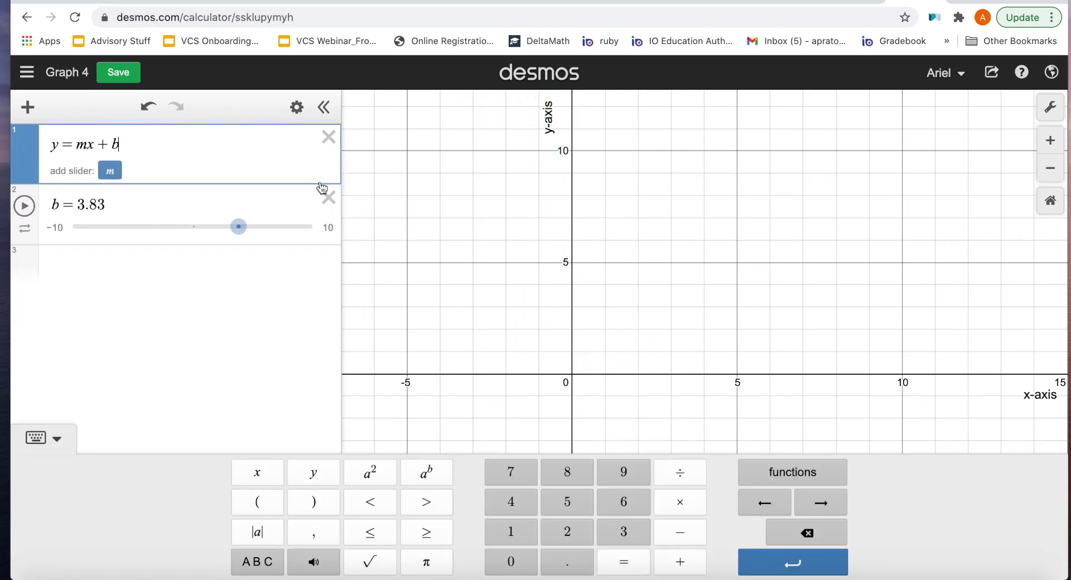
{"action": "left_click", "coordinate": [328, 191]}
{"action": "left_click_drag", "start_coordinate": [143, 143], "coordinate": [71, 142]}
{"action": "type", "text": "ax"}
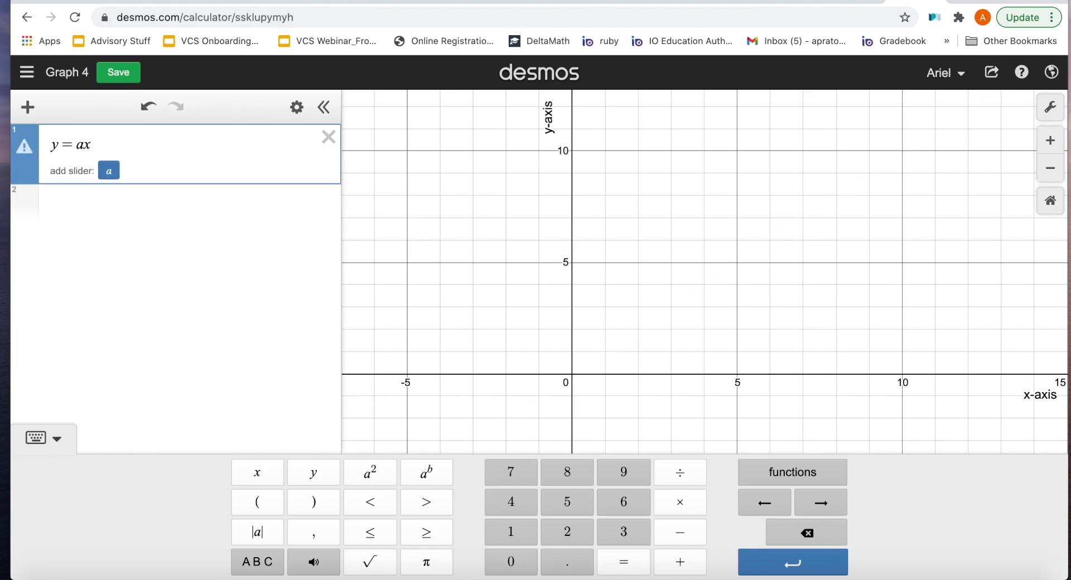
{"action": "type", "text": "^2+bx+c"}
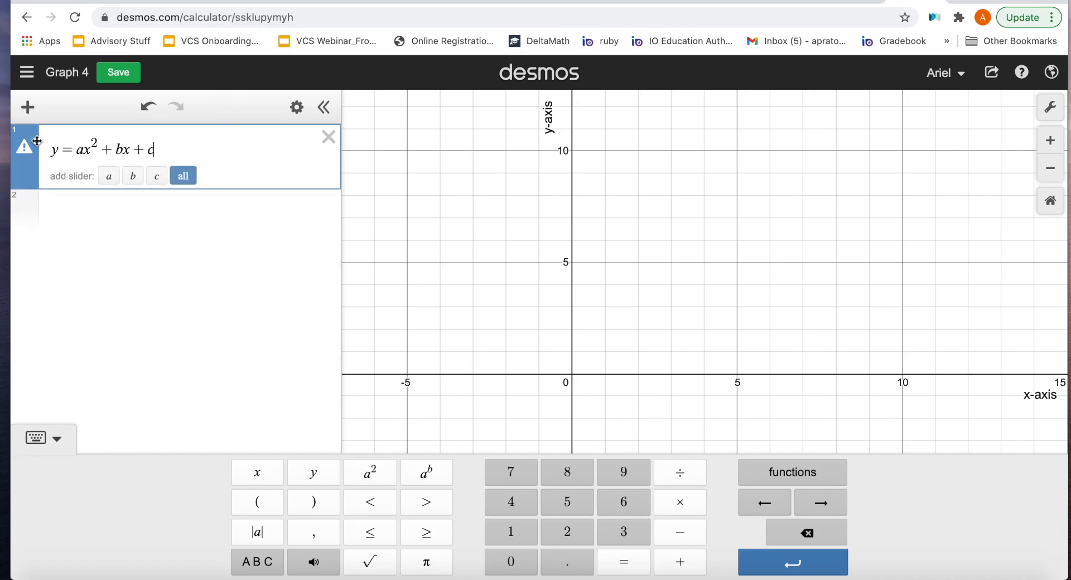
Add sliders one at a time for the parameters a, b and c of the quadratic equation
{"action": "left_click", "coordinate": [109, 176]}
{"action": "left_click", "coordinate": [109, 176]}
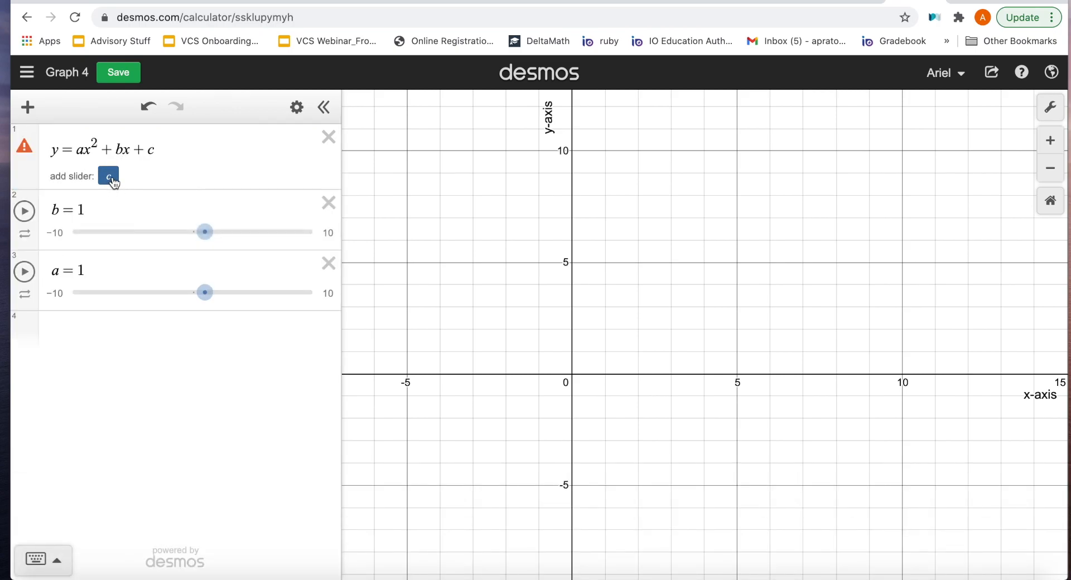
{"action": "left_click", "coordinate": [109, 176]}
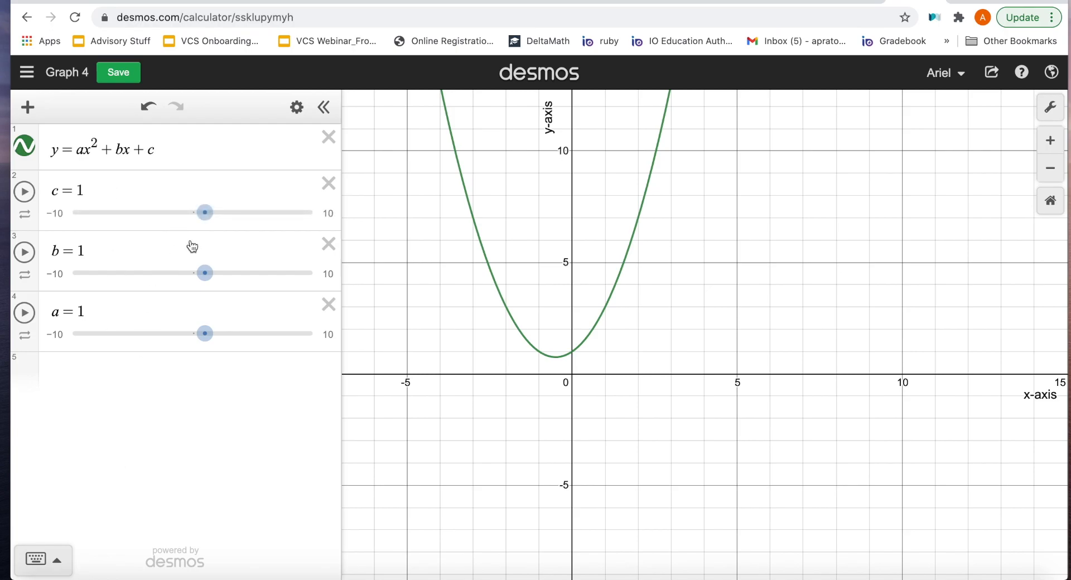
Set the b slider of the quadratic equation to −0.9
{"action": "left_click_drag", "start_coordinate": [205, 273], "coordinate": [182, 258]}
{"action": "left_click_drag", "start_coordinate": [80, 155], "coordinate": [121, 152]}
{"action": "left_click", "coordinate": [153, 149]}
{"action": "left_click", "coordinate": [390, 242]}
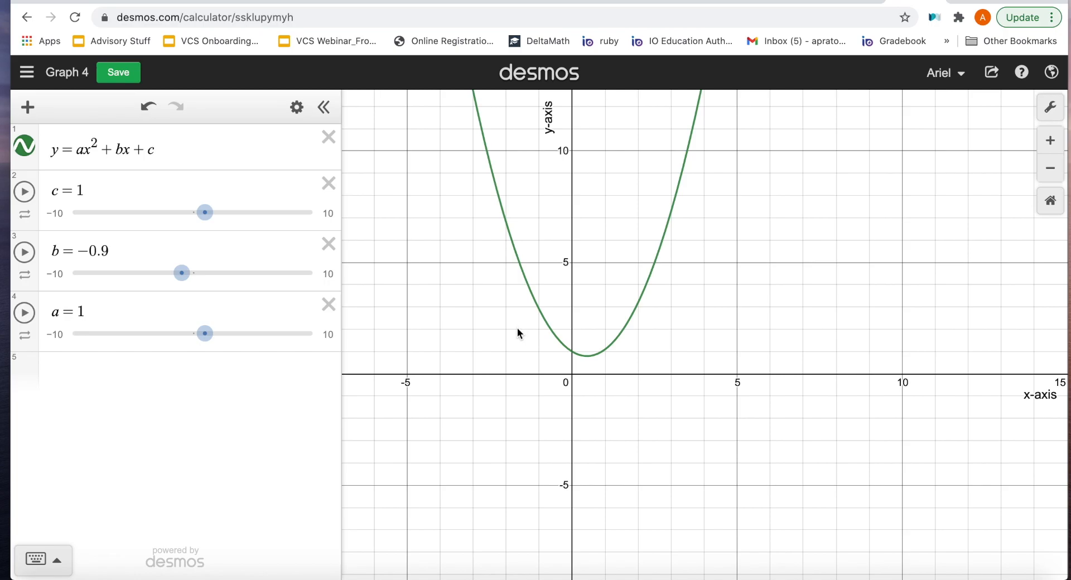
Delete the a, b and c sliders and the quadratic equation, leaving an empty expression row
{"action": "left_click", "coordinate": [329, 305]}
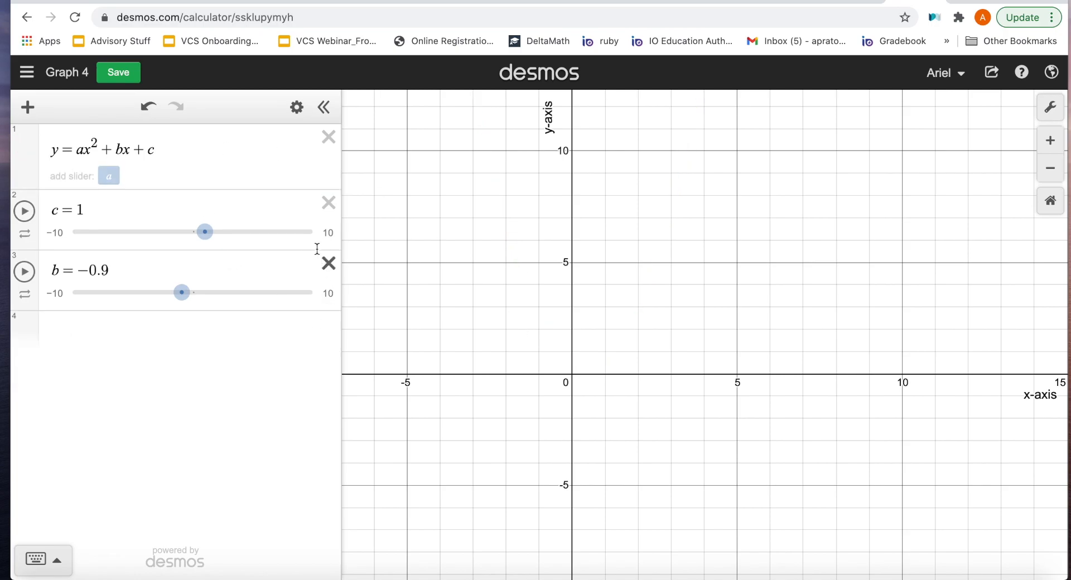
{"action": "left_click", "coordinate": [329, 264]}
{"action": "left_click", "coordinate": [329, 202]}
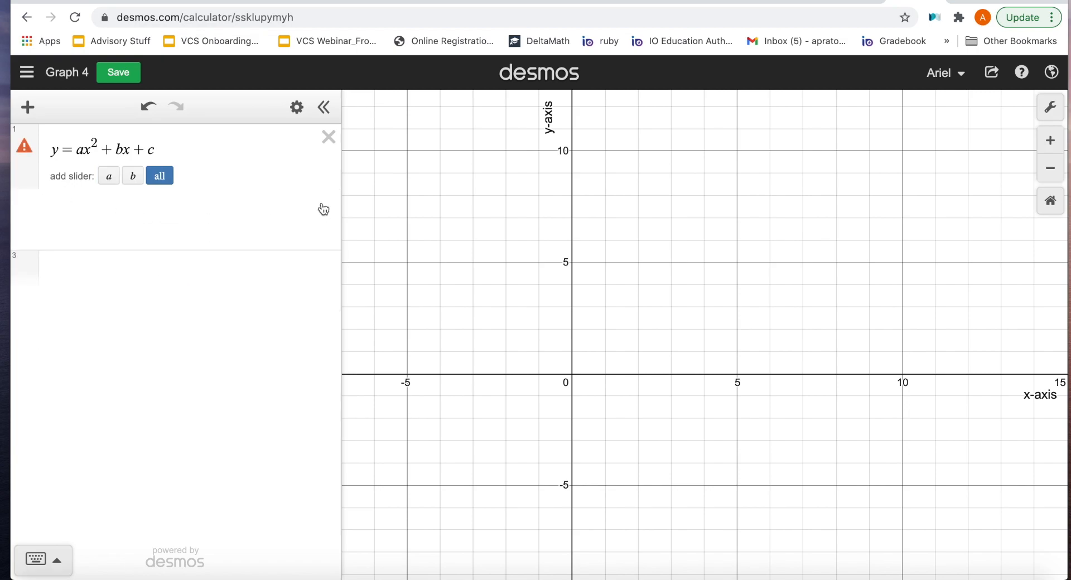
{"action": "left_click", "coordinate": [328, 137]}
{"action": "left_click", "coordinate": [227, 136]}
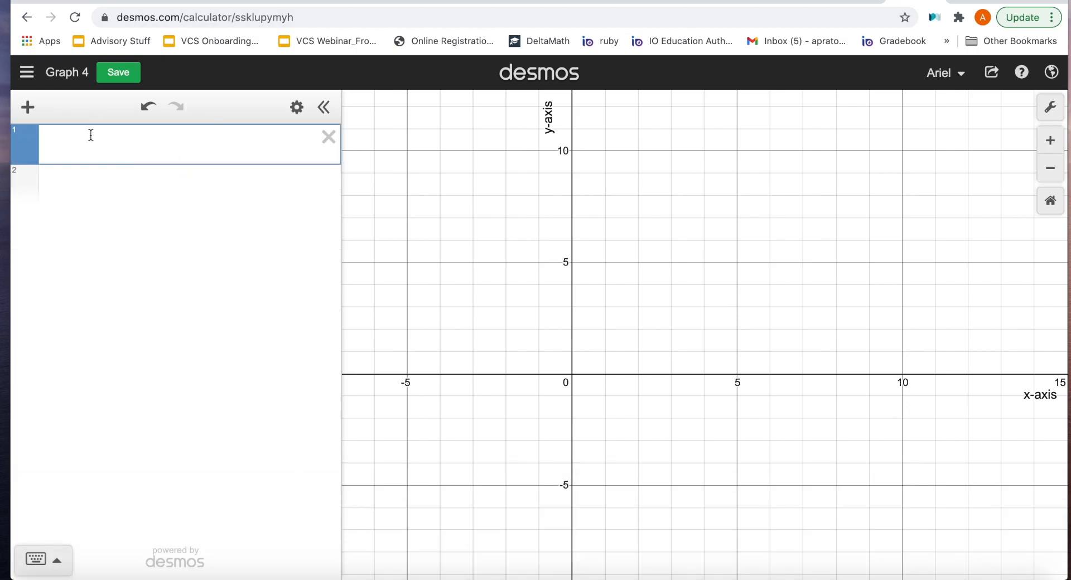
Insert the image "Screen Shot 2021-03-12 at 12.54.32 PM.png" from the Downloads folder into the graph
{"action": "left_click", "coordinate": [39, 107]}
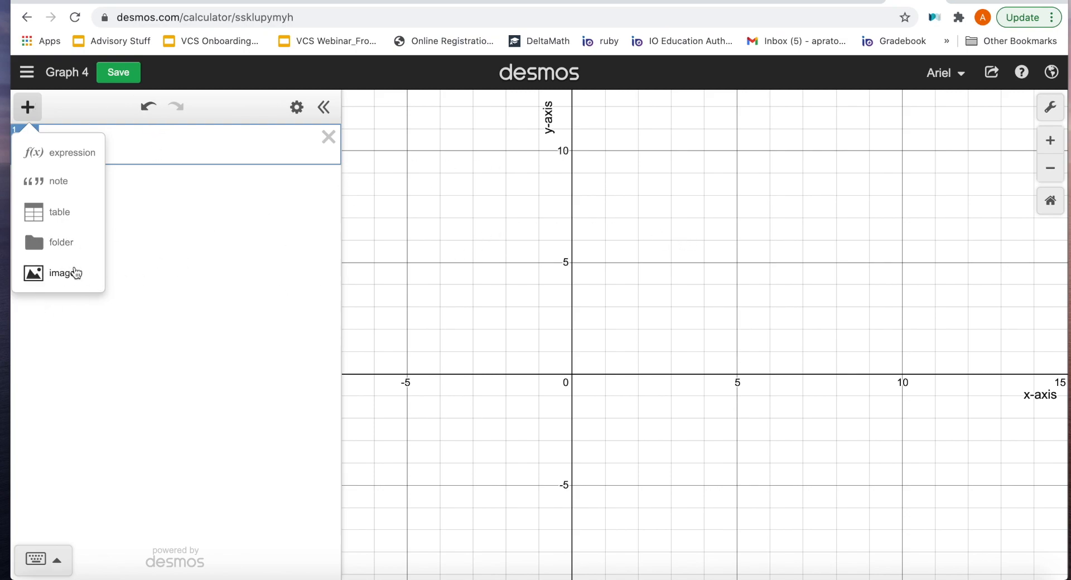
{"action": "left_click", "coordinate": [76, 273]}
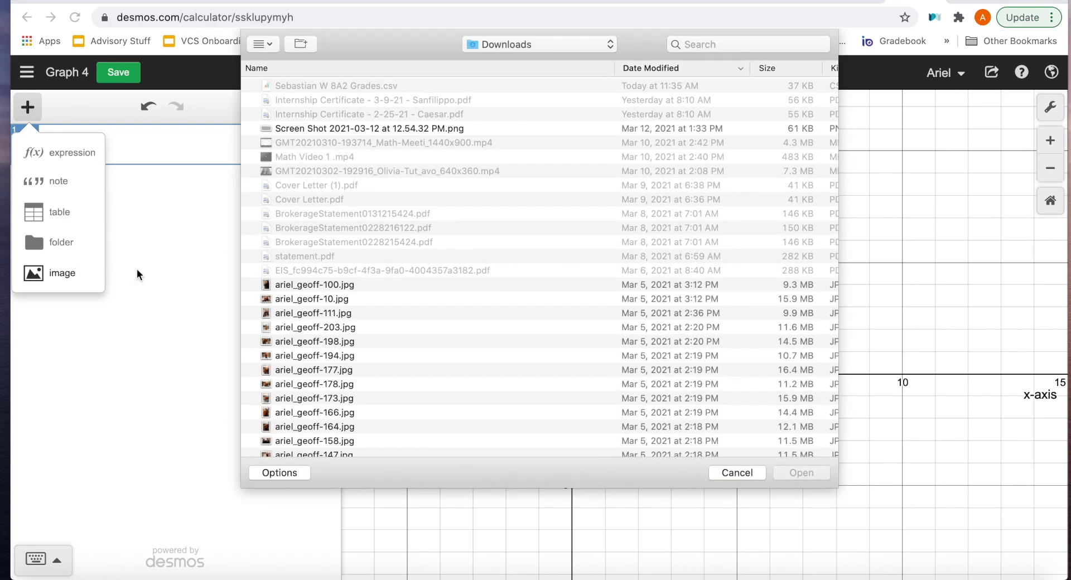
{"action": "double_click", "coordinate": [323, 129]}
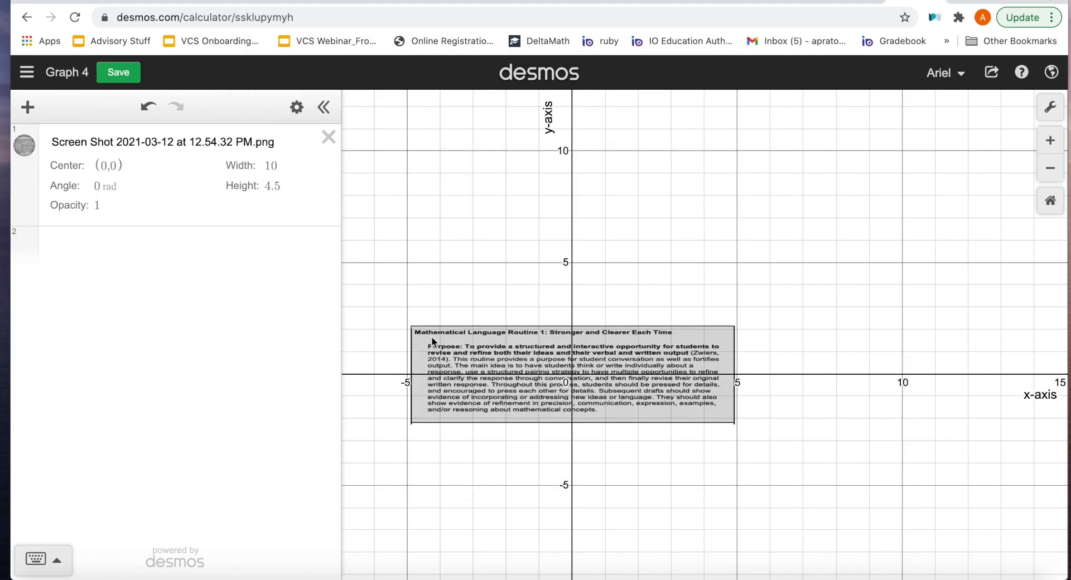
Select the inserted screenshot image on the graph and delete it
{"action": "left_click", "coordinate": [436, 390]}
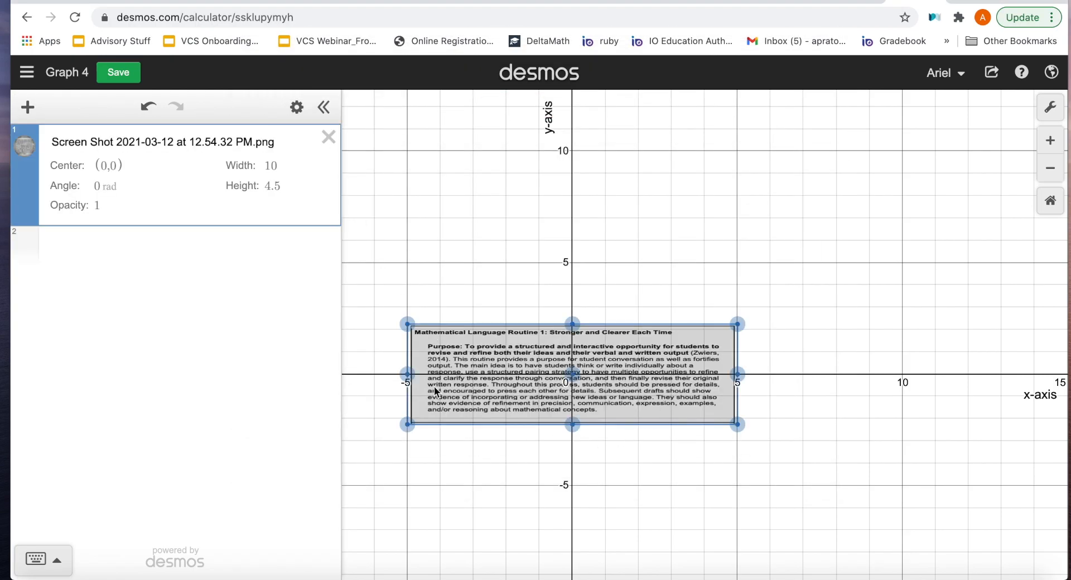
{"action": "key", "text": "Delete"}
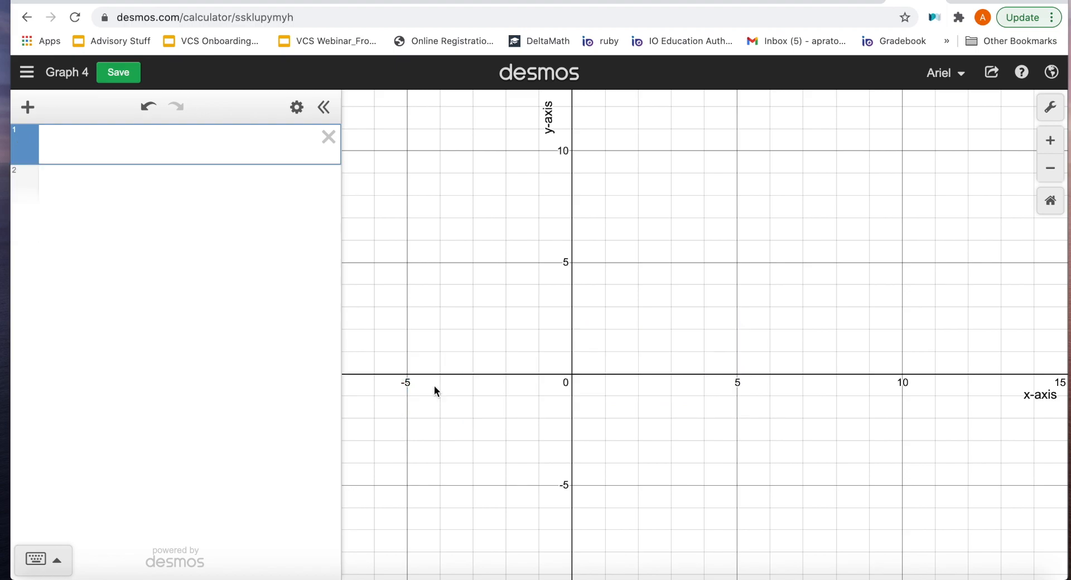
{"action": "left_click", "coordinate": [578, 285]}
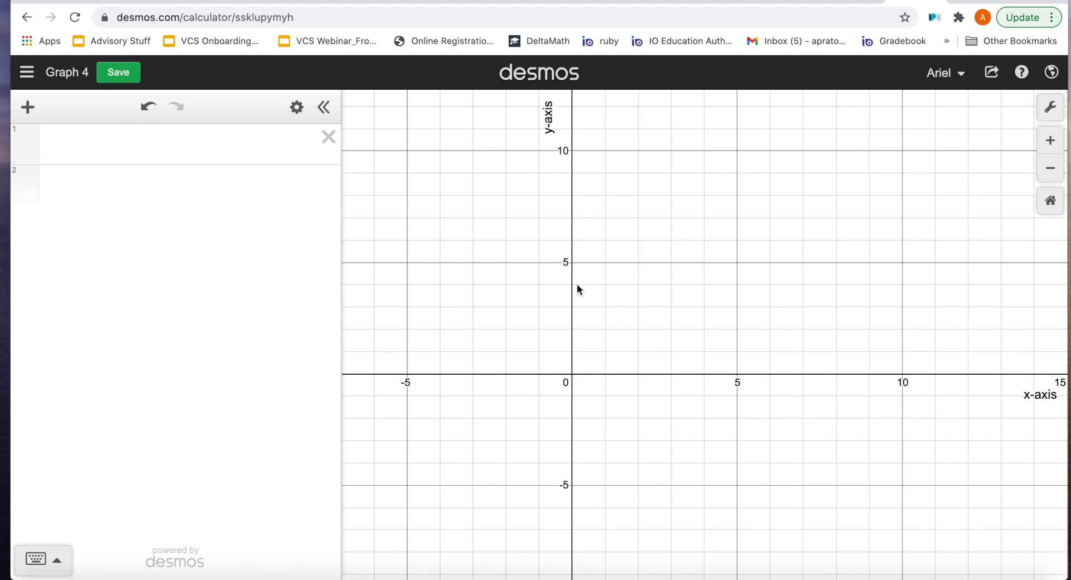